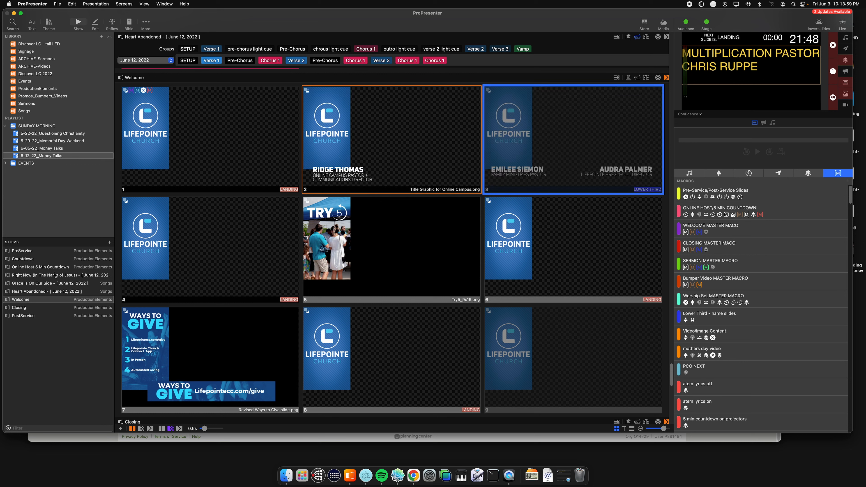
Step: Review the Welcome item of the 6-12-22_Money Talks playlist and compare it with the item list of the 6-05-22_Money Talks playlist
{"action": "left_click", "coordinate": [31, 301]}
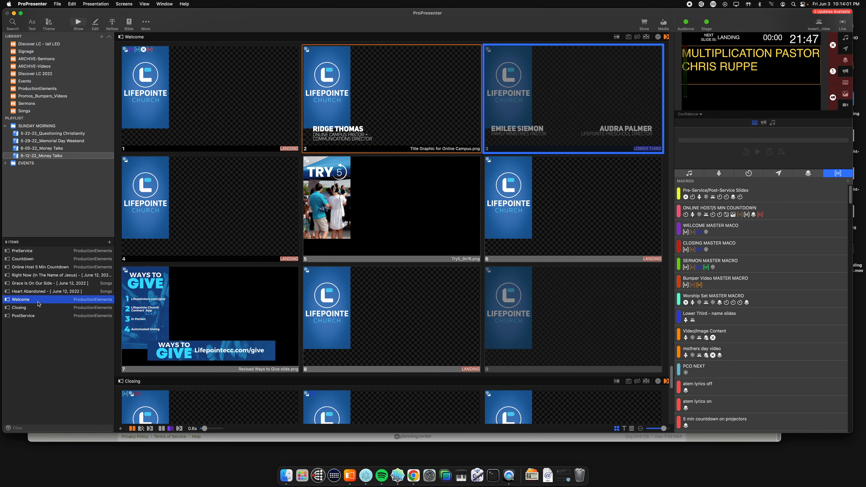
{"action": "scroll", "coordinate": [195, 156], "scroll_direction": "up", "scroll_amount": 2}
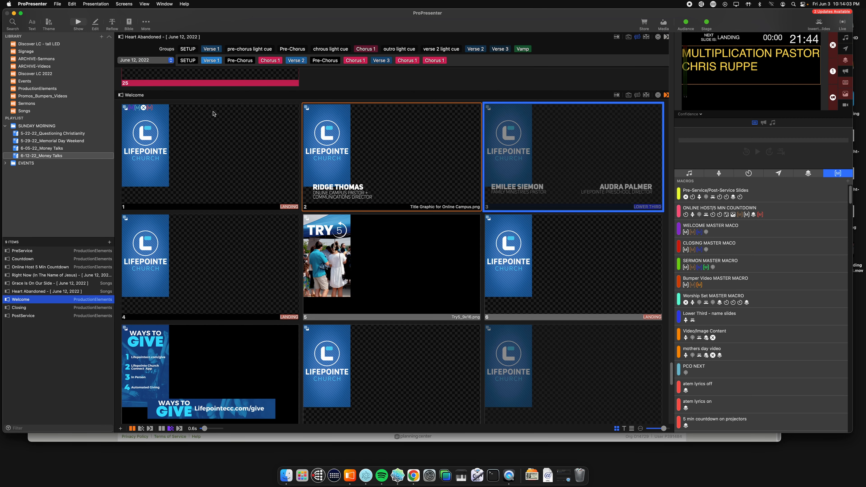
{"action": "left_click", "coordinate": [75, 148]}
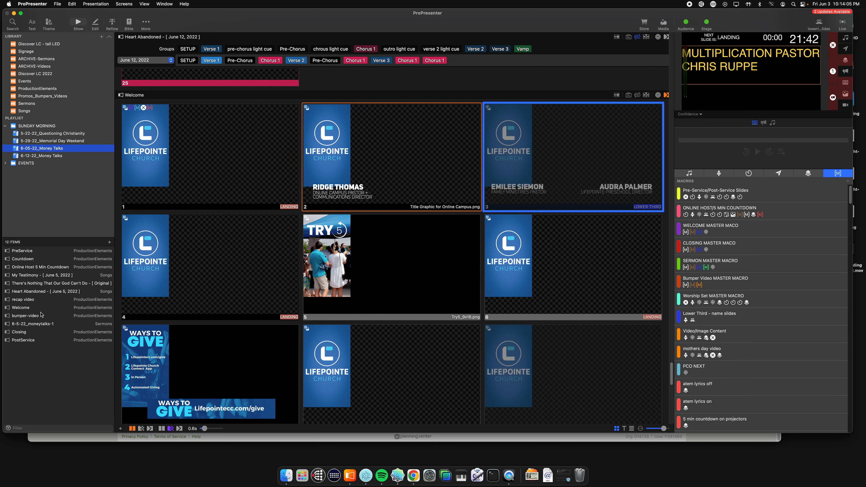
{"action": "left_click", "coordinate": [59, 157]}
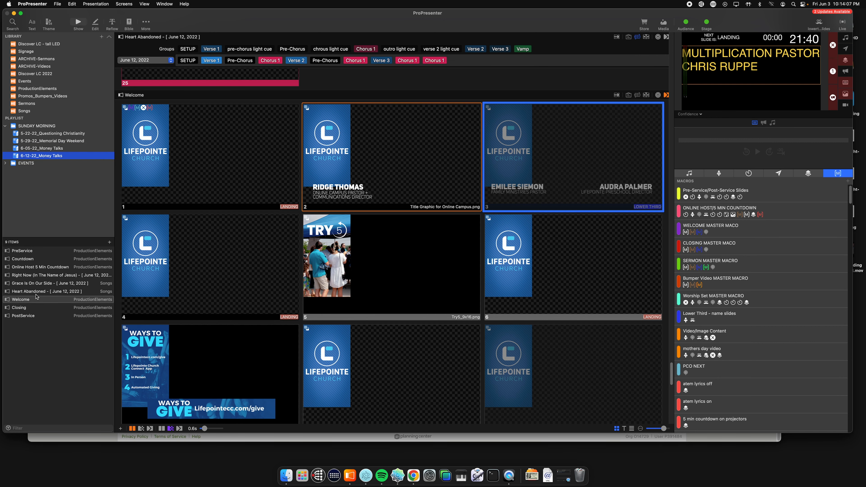
Step: Show the fourth slide of the Welcome presentation, a LANDING slide, live
{"action": "scroll", "coordinate": [239, 181], "scroll_direction": "down", "scroll_amount": 3}
{"action": "scroll", "coordinate": [215, 203], "scroll_direction": "up", "scroll_amount": 2}
{"action": "left_click", "coordinate": [239, 178]}
{"action": "left_click", "coordinate": [234, 189]}
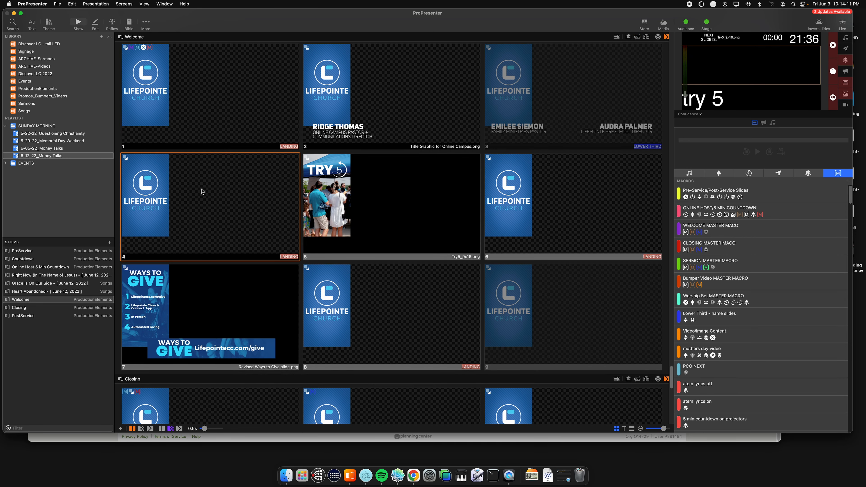
{"action": "scroll", "coordinate": [318, 183], "scroll_direction": "up", "scroll_amount": 1}
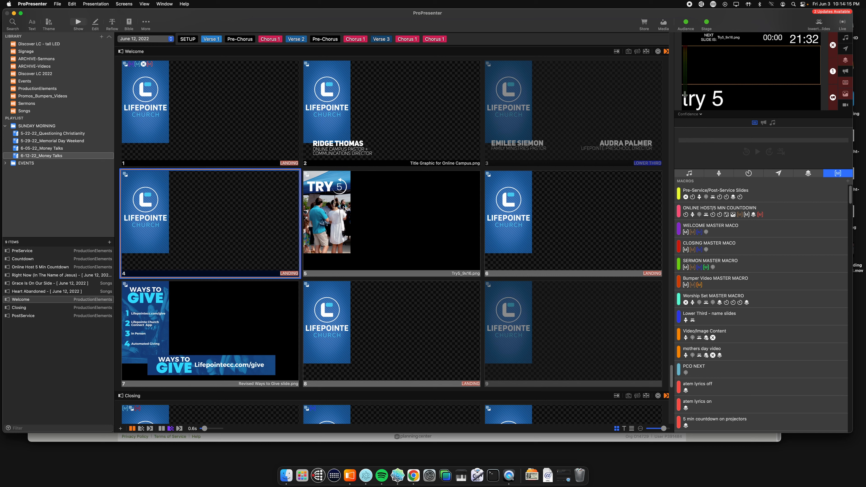
Step: Switch to Finder and select money-talks-led-landing.png in the money-talks folder under pro7-slides on the LC 1 drive
{"action": "left_click", "coordinate": [286, 475]}
{"action": "left_click_drag", "start_coordinate": [367, 165], "coordinate": [399, 159]}
{"action": "scroll", "coordinate": [287, 219], "scroll_direction": "up", "scroll_amount": 5}
{"action": "scroll", "coordinate": [287, 218], "scroll_direction": "down", "scroll_amount": 5}
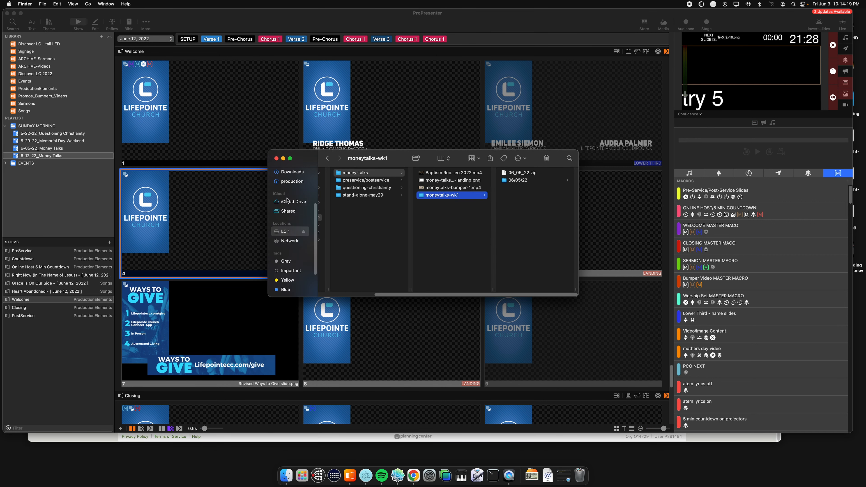
{"action": "left_click", "coordinate": [288, 200]}
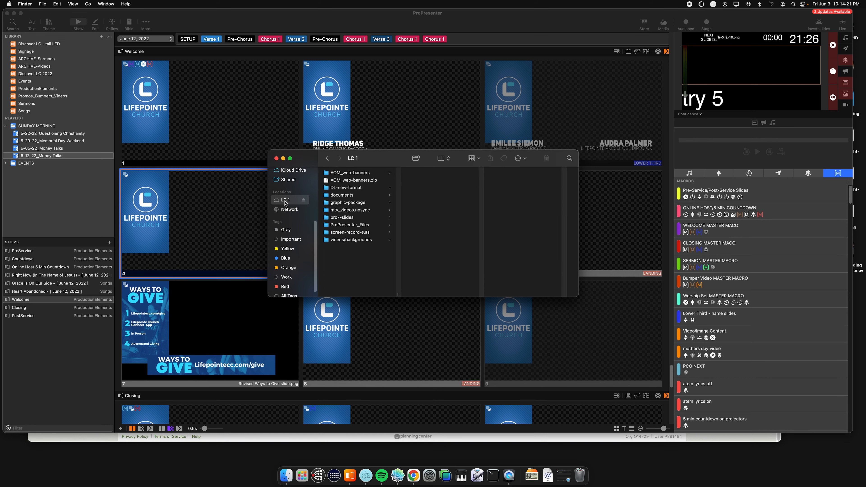
{"action": "left_click", "coordinate": [343, 218]}
{"action": "left_click", "coordinate": [439, 174]}
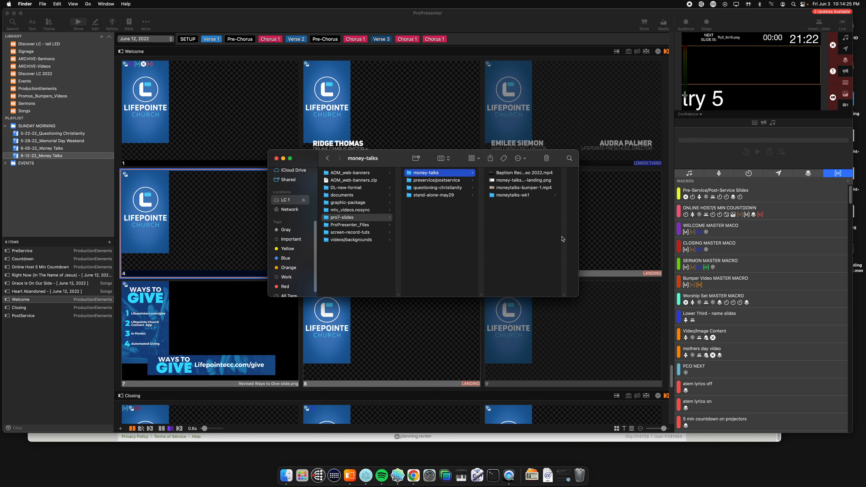
{"action": "left_click", "coordinate": [519, 180]}
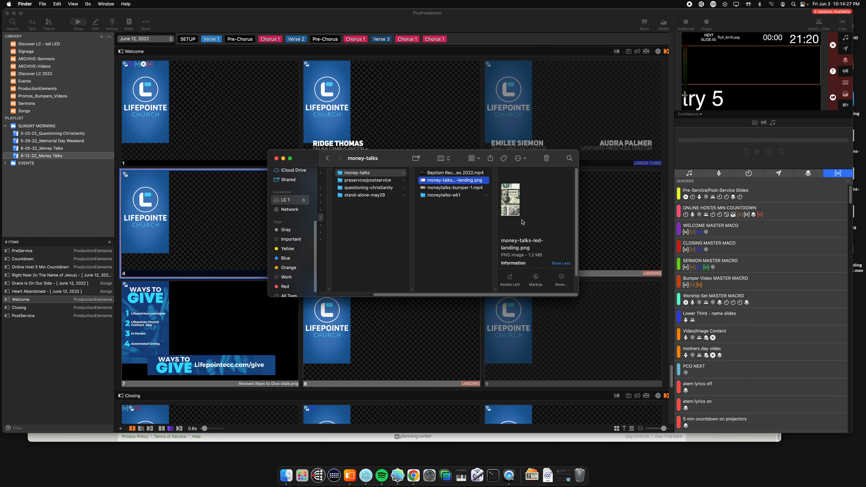
Step: Move the Finder window clear of the slides and preview money-talks-led-landing.png at large size
{"action": "left_click_drag", "start_coordinate": [440, 160], "coordinate": [543, 221]}
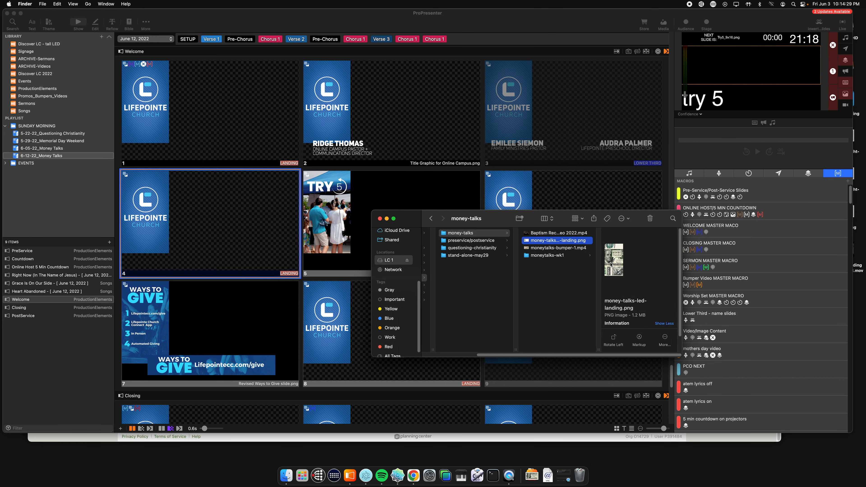
{"action": "key", "text": "space"}
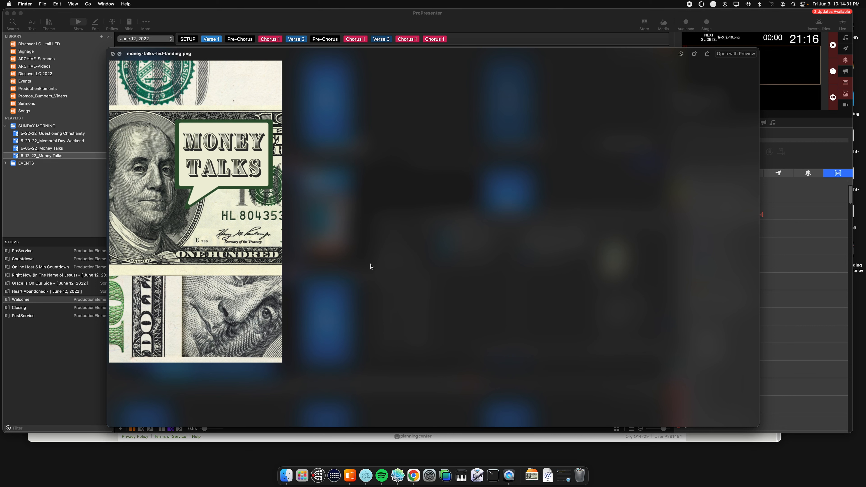
{"action": "key", "text": "space"}
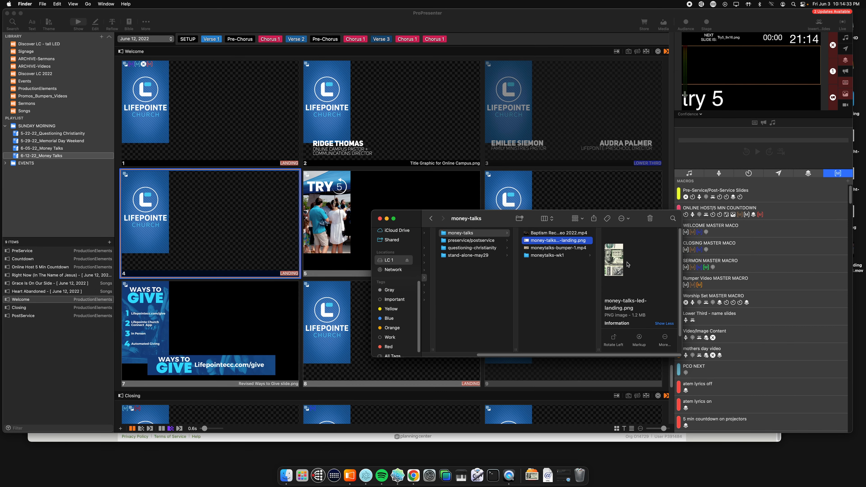
Step: Insert money-talks-led-landing.png as a new slide after slide 4 in Welcome and show it live
{"action": "left_click_drag", "start_coordinate": [557, 240], "coordinate": [298, 189]}
{"action": "left_click", "coordinate": [442, 172]}
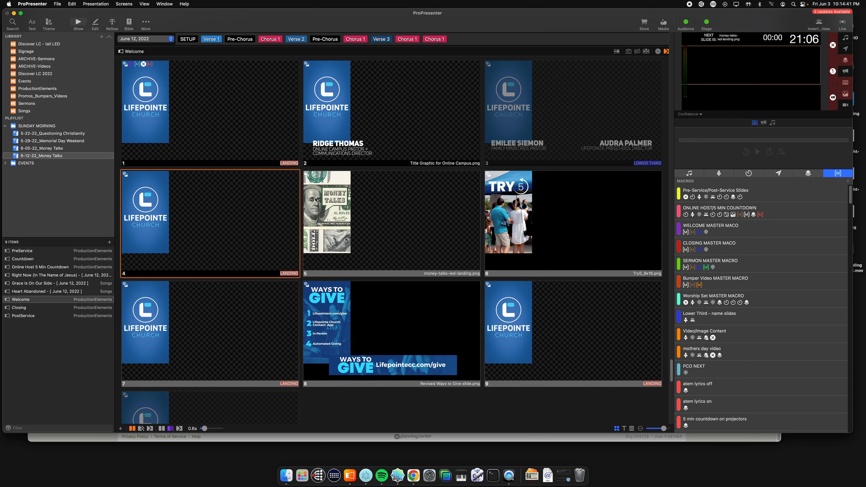
{"action": "left_click", "coordinate": [311, 209]}
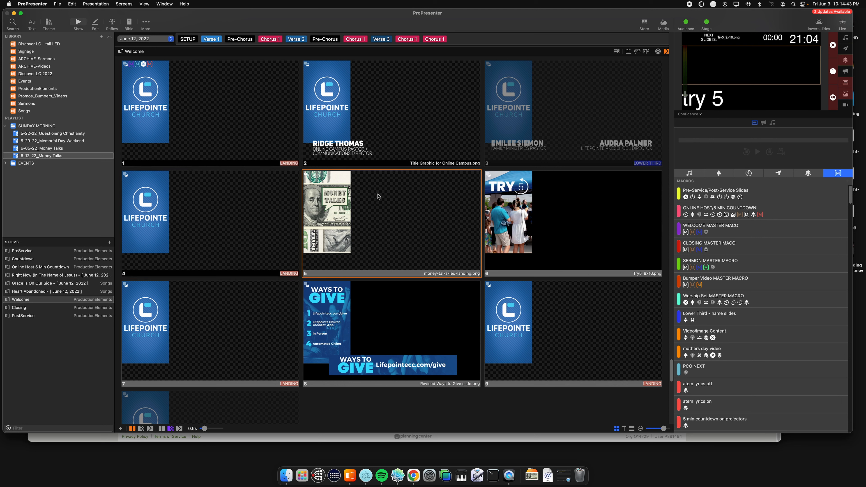
Step: Switch the output preview to the pgm to resolume/LED Wall screen
{"action": "left_click", "coordinate": [690, 114]}
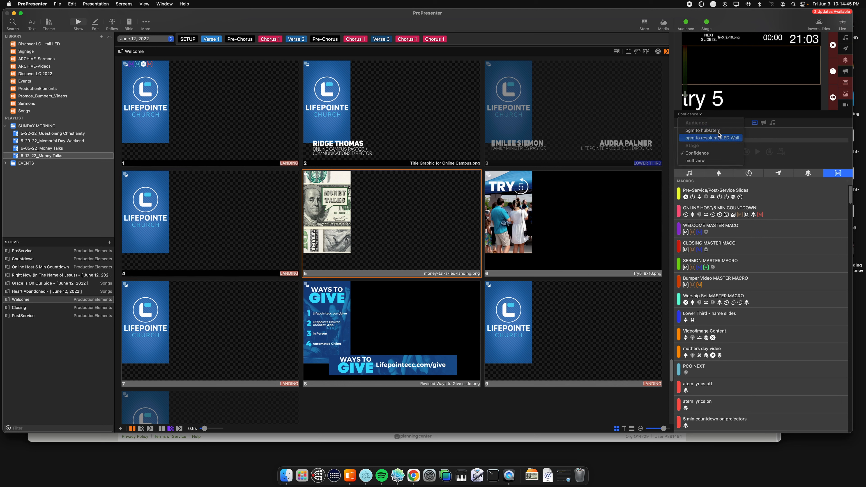
{"action": "left_click", "coordinate": [702, 138]}
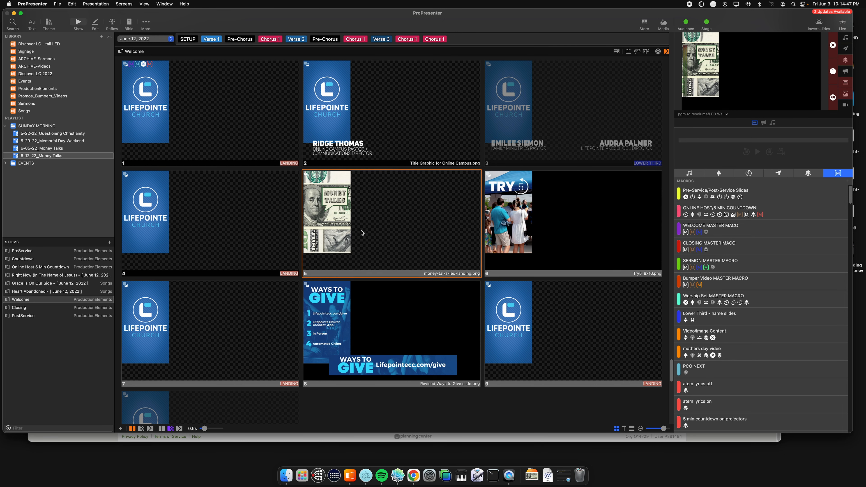
Step: Delete the money-talks-led-landing.png slide from the Welcome presentation
{"action": "key", "text": "Delete"}
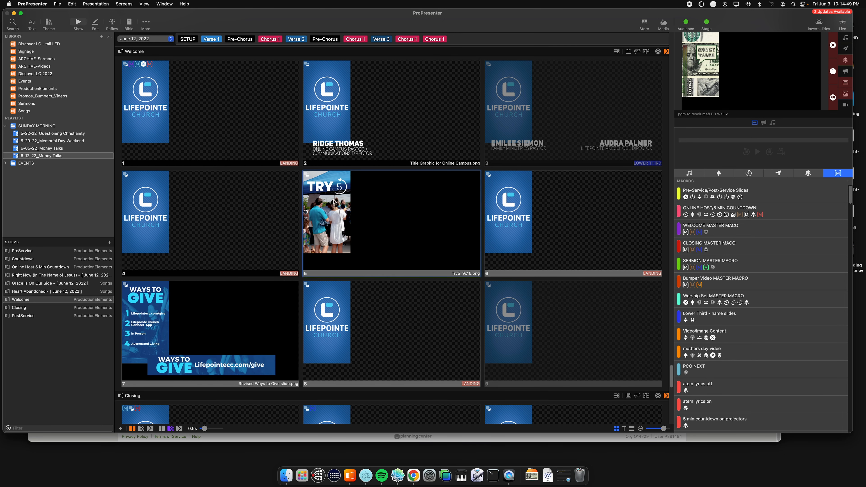
{"action": "scroll", "coordinate": [267, 216], "scroll_direction": "down", "scroll_amount": 1}
{"action": "scroll", "coordinate": [396, 209], "scroll_direction": "down", "scroll_amount": 4}
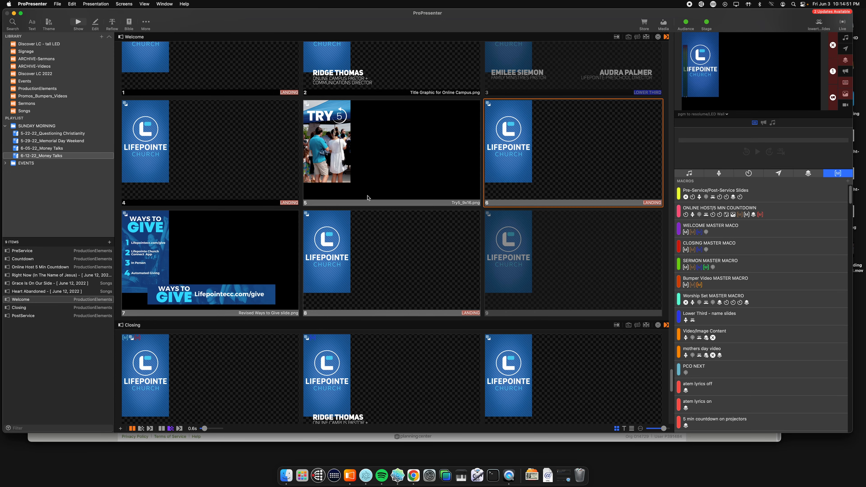
Step: Open Welcome's Ways to Give slide in the slide editor and center the view on its artwork
{"action": "right_click", "coordinate": [196, 238]}
{"action": "left_click", "coordinate": [223, 253]}
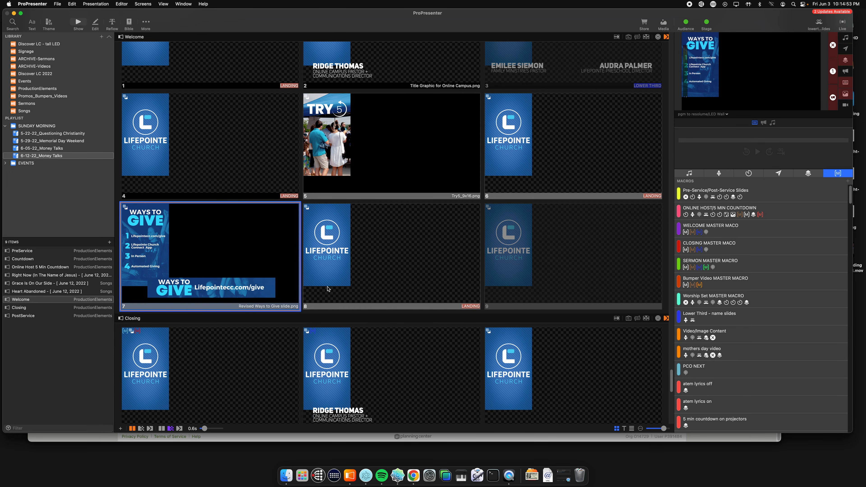
{"action": "scroll", "coordinate": [350, 233], "scroll_direction": "left", "scroll_amount": 10}
{"action": "scroll", "coordinate": [350, 233], "scroll_direction": "right", "scroll_amount": 10}
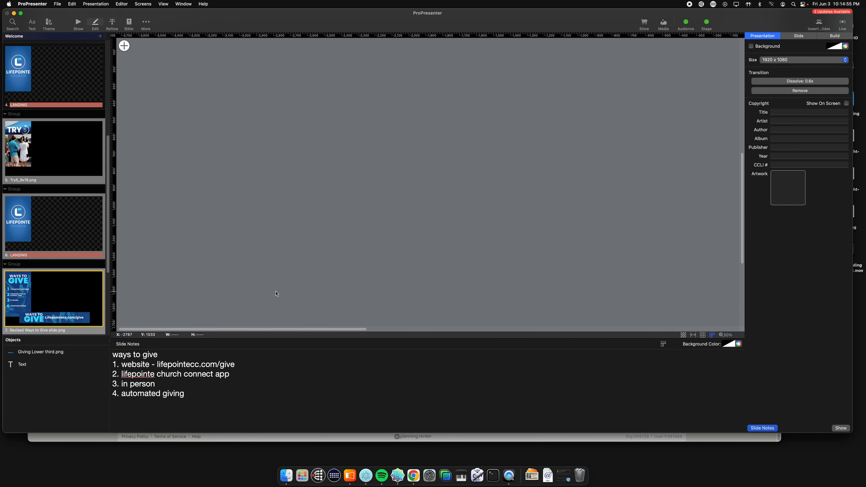
{"action": "left_click", "coordinate": [414, 174]}
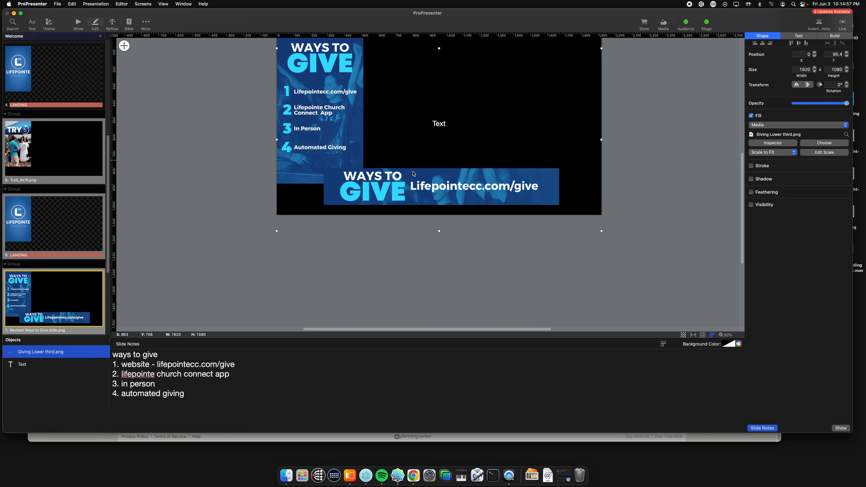
{"action": "left_click", "coordinate": [410, 260]}
{"action": "scroll", "coordinate": [411, 259], "scroll_direction": "right", "scroll_amount": 2}
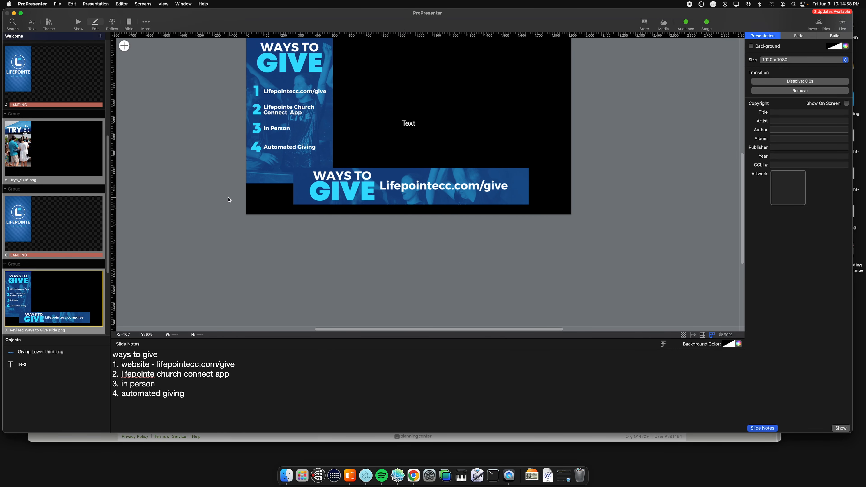
Step: Add money-talks-led-landing.png from Finder to the Ways to Give slide as a new object
{"action": "left_click", "coordinate": [286, 475]}
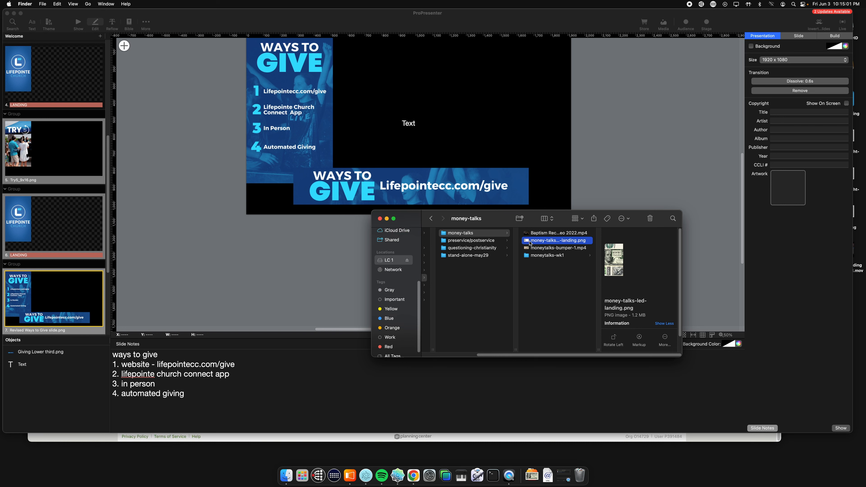
{"action": "left_click_drag", "start_coordinate": [521, 236], "coordinate": [443, 154]}
{"action": "left_click", "coordinate": [426, 167]}
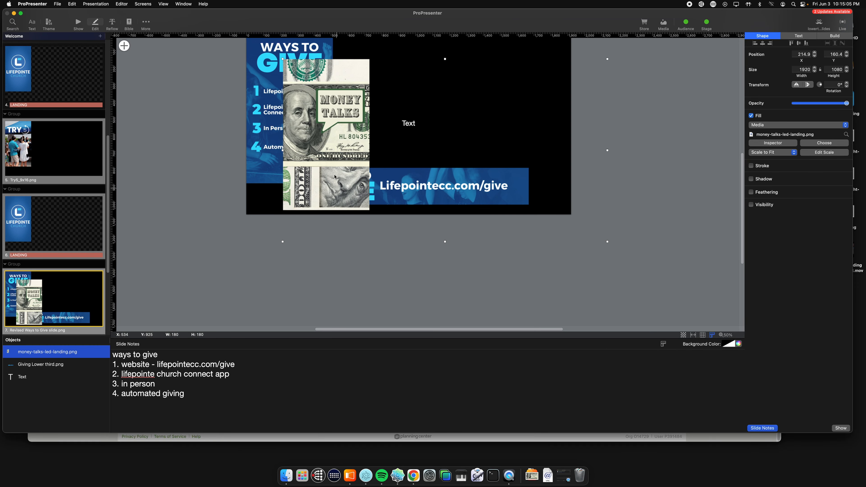
{"action": "left_click_drag", "start_coordinate": [377, 158], "coordinate": [328, 141]}
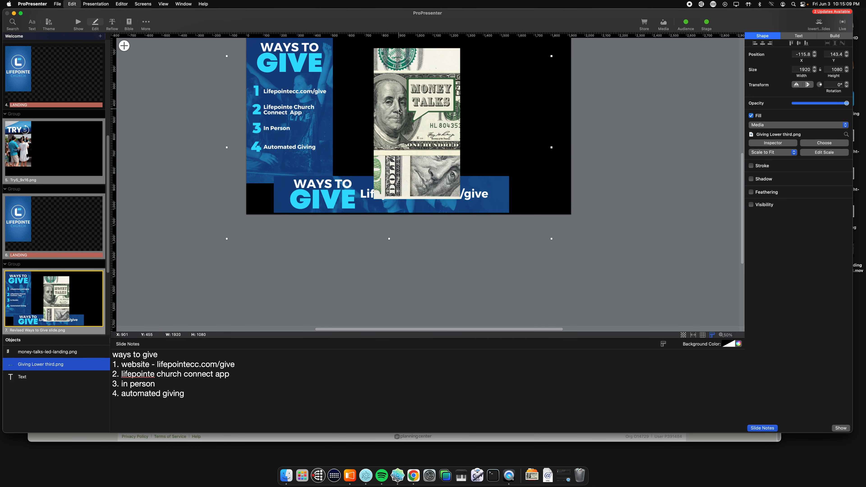
{"action": "key", "text": "super+z"}
{"action": "key", "text": "super+z"}
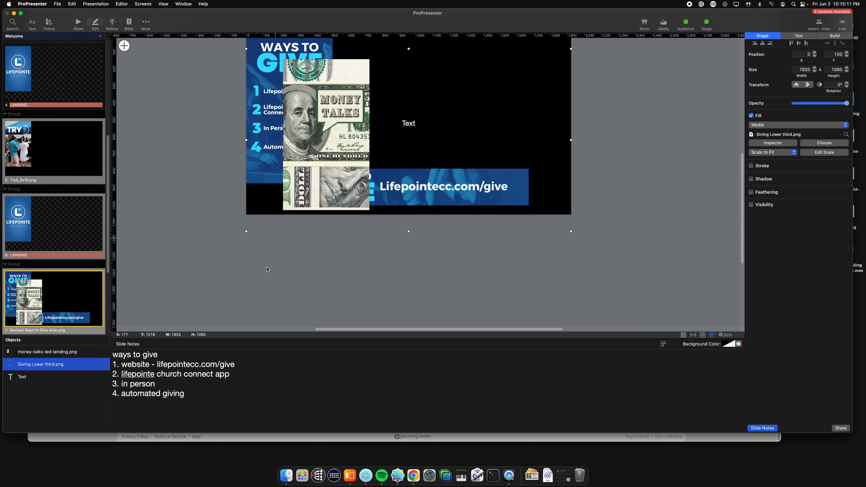
Step: Move the Money Talks image on the slide to about X 376, Y 144
{"action": "left_click", "coordinate": [47, 351]}
{"action": "left_click_drag", "start_coordinate": [396, 176], "coordinate": [340, 170]}
{"action": "scroll", "coordinate": [278, 216], "scroll_direction": "up", "scroll_amount": 5}
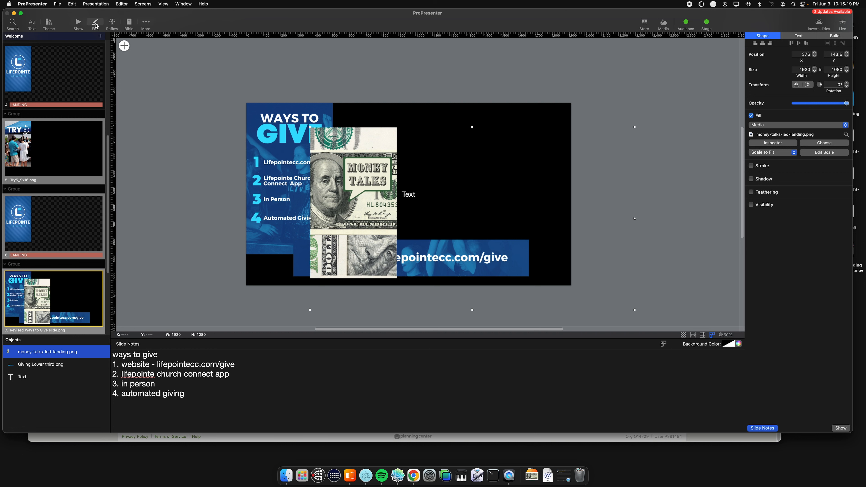
Step: Delete the money-talks-led-landing.png object from the Ways to Give slide
{"action": "left_click_drag", "start_coordinate": [358, 173], "coordinate": [377, 179]}
{"action": "scroll", "coordinate": [378, 190], "scroll_direction": "down", "scroll_amount": 3}
{"action": "key", "text": "Delete"}
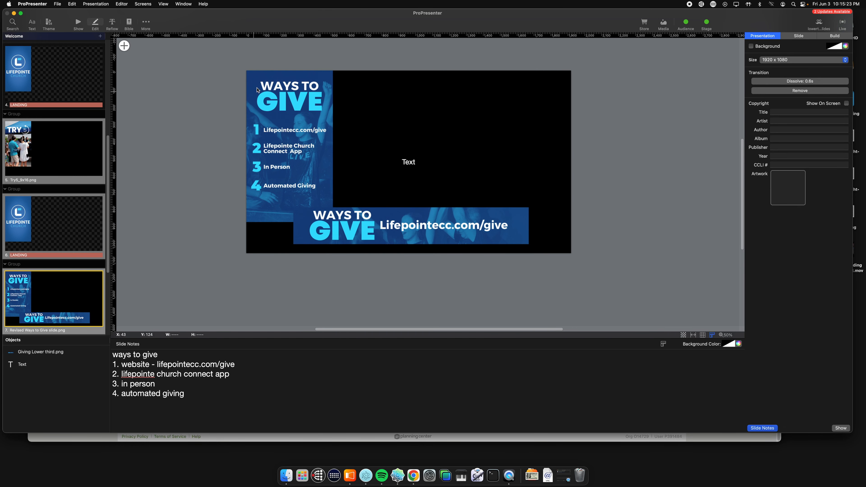
Step: Leave the slide editor and return to the playlist's show view
{"action": "left_click_drag", "start_coordinate": [273, 86], "coordinate": [293, 133]}
{"action": "left_click", "coordinate": [258, 85]}
{"action": "left_click", "coordinate": [78, 23]}
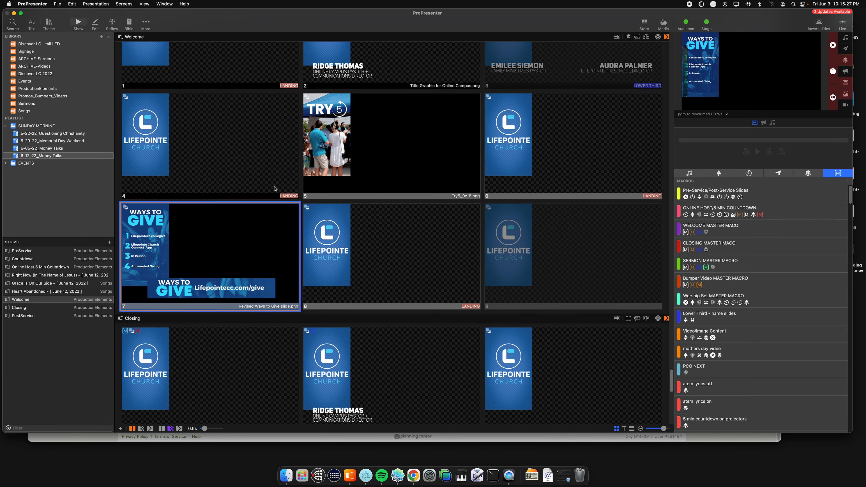
Step: Show the second slide of the Closing presentation, the LOWER THIRD one, live and look over the other Closing slides
{"action": "scroll", "coordinate": [297, 208], "scroll_direction": "down", "scroll_amount": 5}
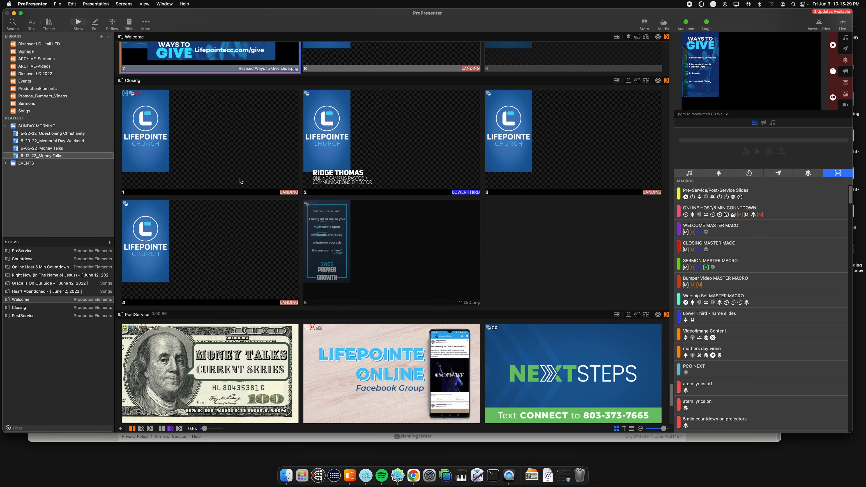
{"action": "left_click", "coordinate": [268, 145]}
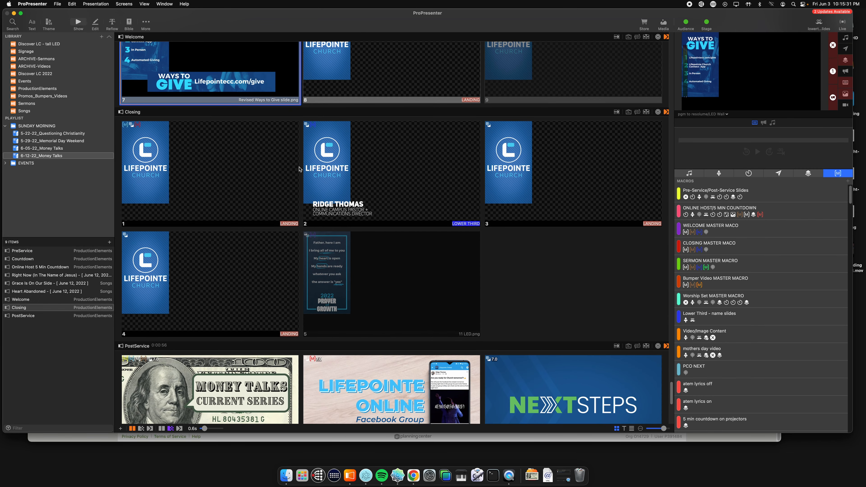
{"action": "left_click", "coordinate": [317, 191]}
{"action": "scroll", "coordinate": [320, 200], "scroll_direction": "down", "scroll_amount": 2}
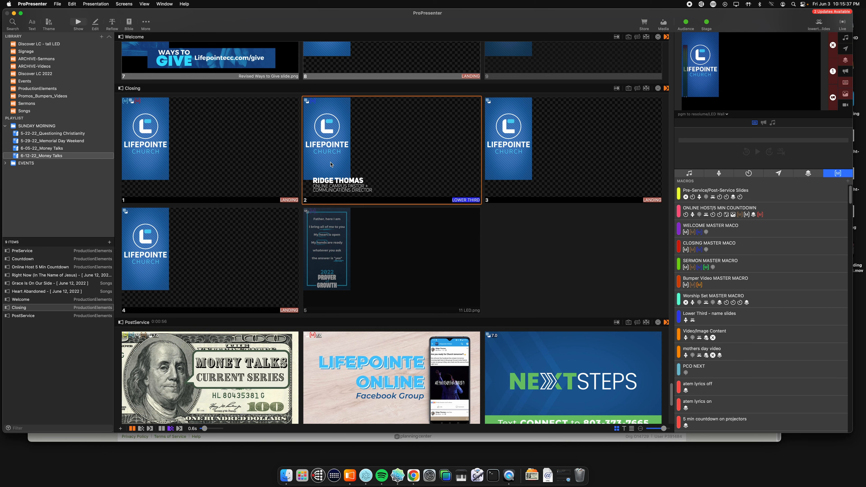
{"action": "scroll", "coordinate": [333, 173], "scroll_direction": "up", "scroll_amount": 5}
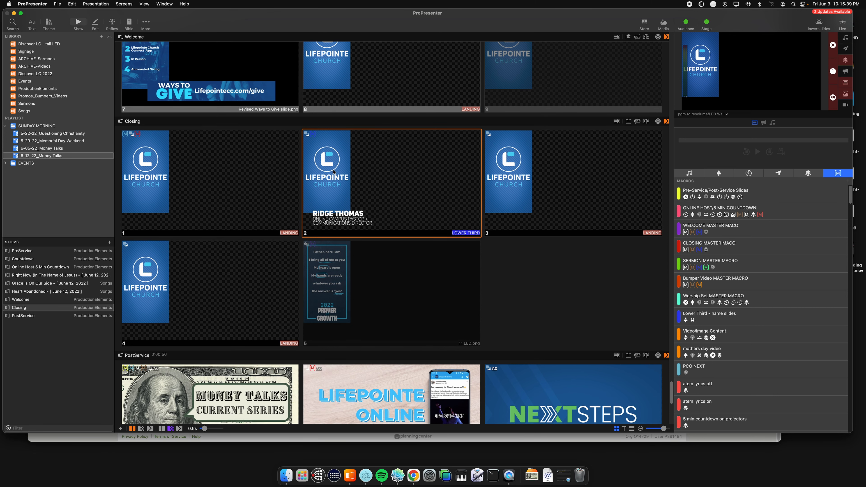
{"action": "scroll", "coordinate": [328, 188], "scroll_direction": "down", "scroll_amount": 3}
{"action": "scroll", "coordinate": [262, 193], "scroll_direction": "down", "scroll_amount": 5}
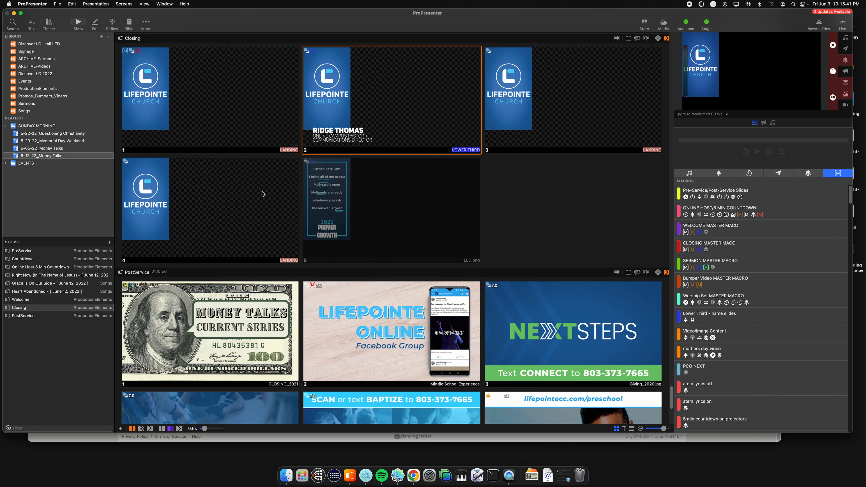
Step: Go back to the Welcome presentation's slides and open the 6-05-22_Money Talks playlist to view its items
{"action": "scroll", "coordinate": [252, 193], "scroll_direction": "up", "scroll_amount": 7}
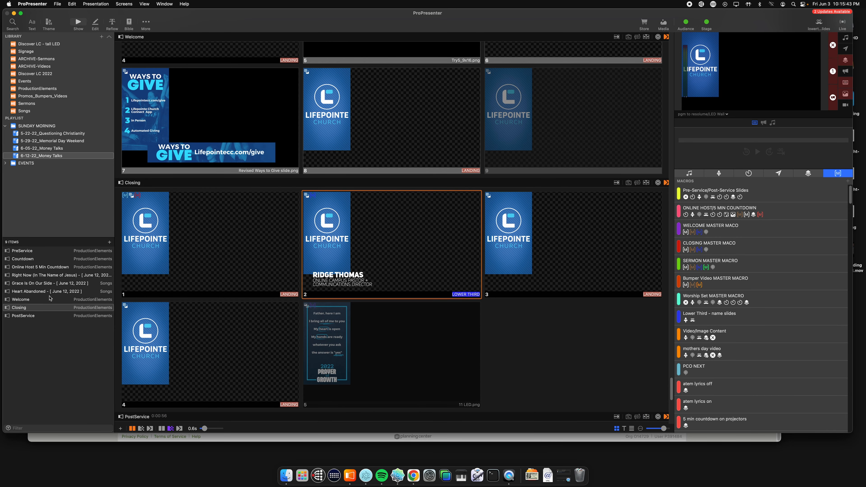
{"action": "left_click", "coordinate": [50, 299]}
{"action": "left_click", "coordinate": [70, 150]}
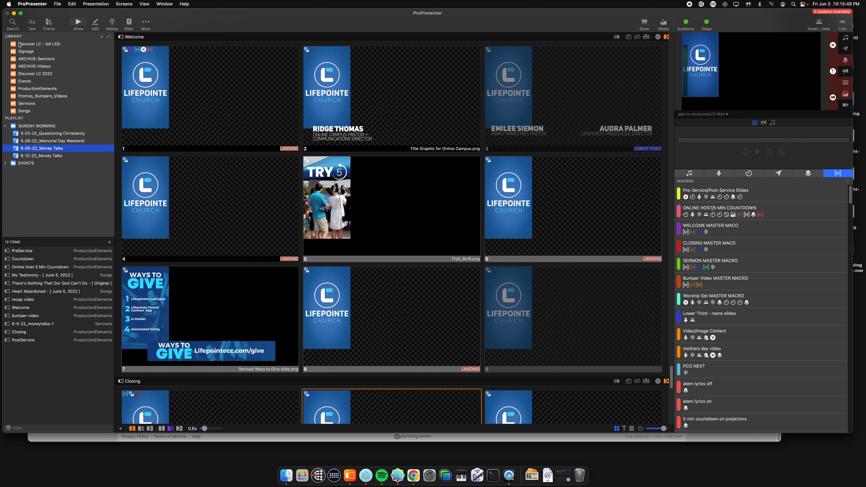
Step: Duplicate the 6-5-22_moneytalks-1 presentation in the Sermons library
{"action": "left_click", "coordinate": [25, 104]}
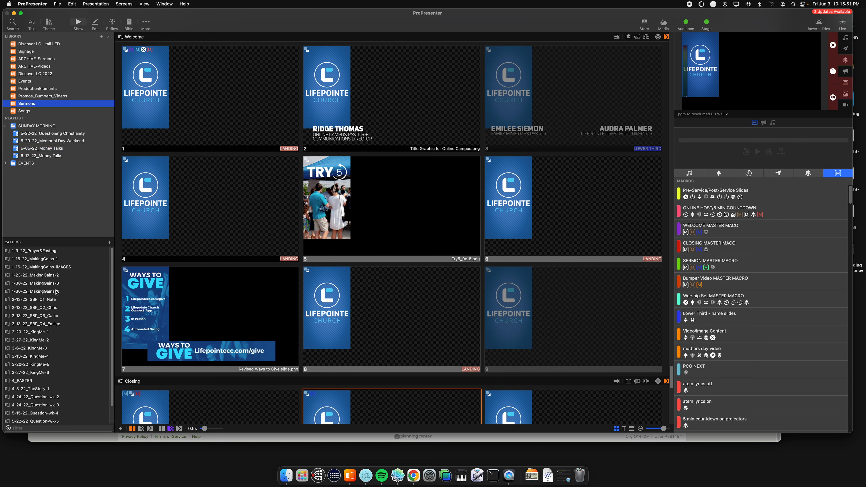
{"action": "scroll", "coordinate": [43, 299], "scroll_direction": "down", "scroll_amount": 2}
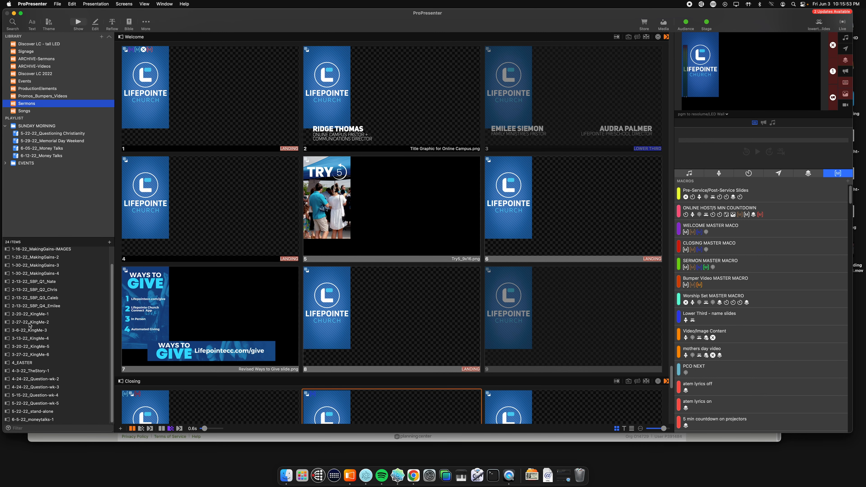
{"action": "left_click", "coordinate": [41, 420]}
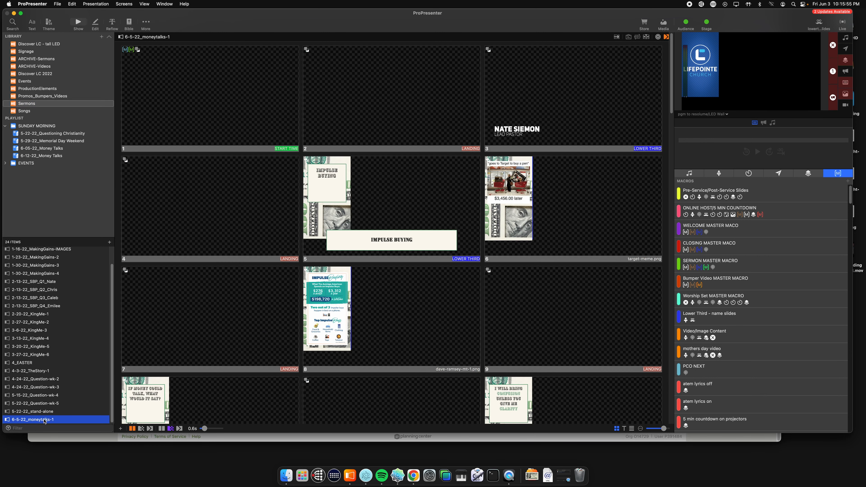
{"action": "right_click", "coordinate": [52, 421]}
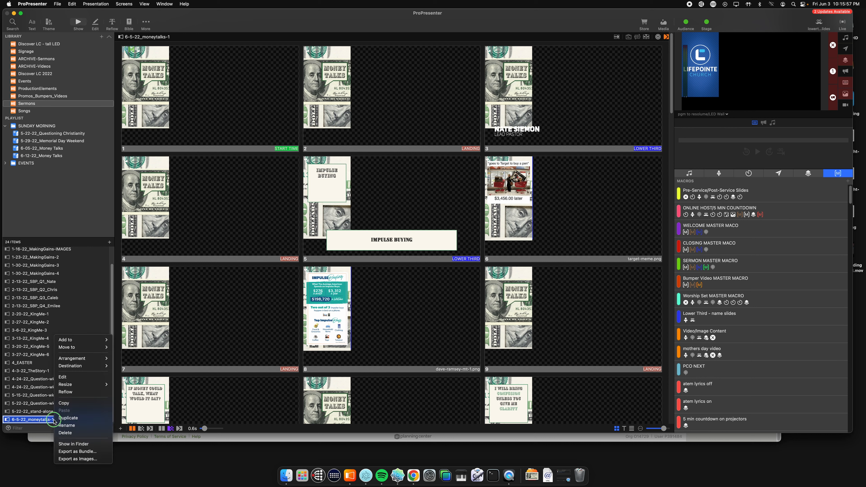
{"action": "left_click", "coordinate": [83, 420]}
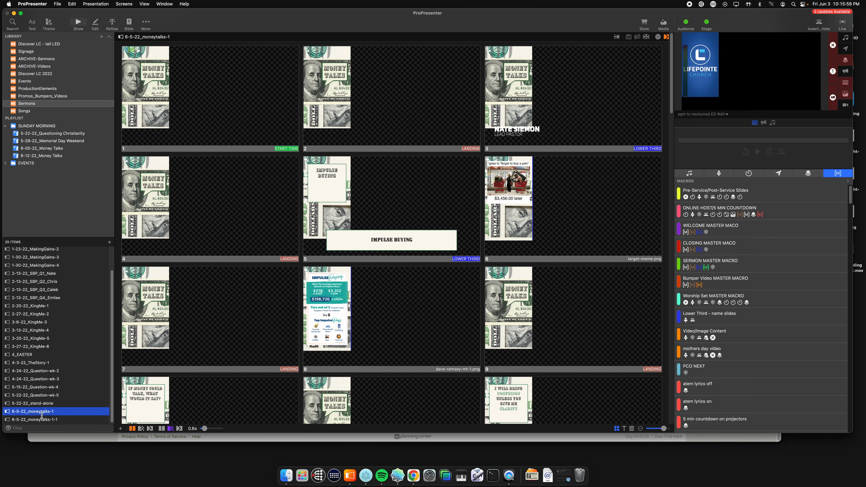
Step: Rename the duplicated Money Talks sermon presentation as 6-12-22_moneytalks-2
{"action": "left_click", "coordinate": [48, 420]}
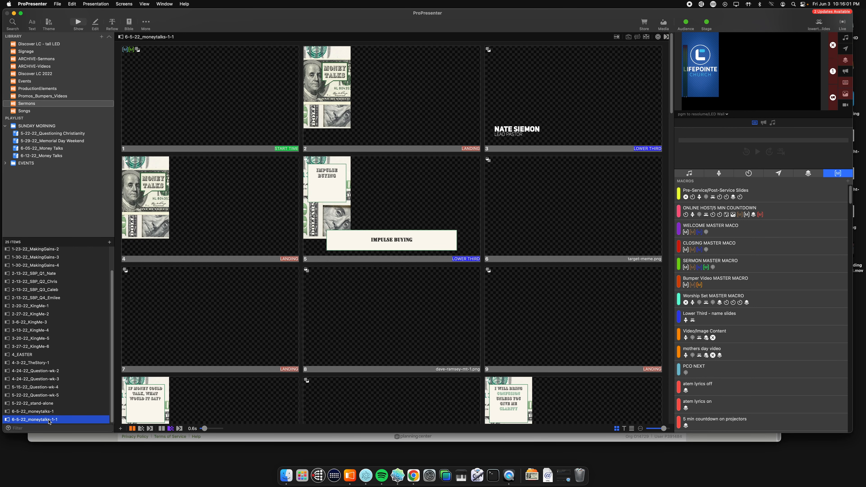
{"action": "right_click", "coordinate": [49, 421]}
{"action": "left_click", "coordinate": [63, 427]}
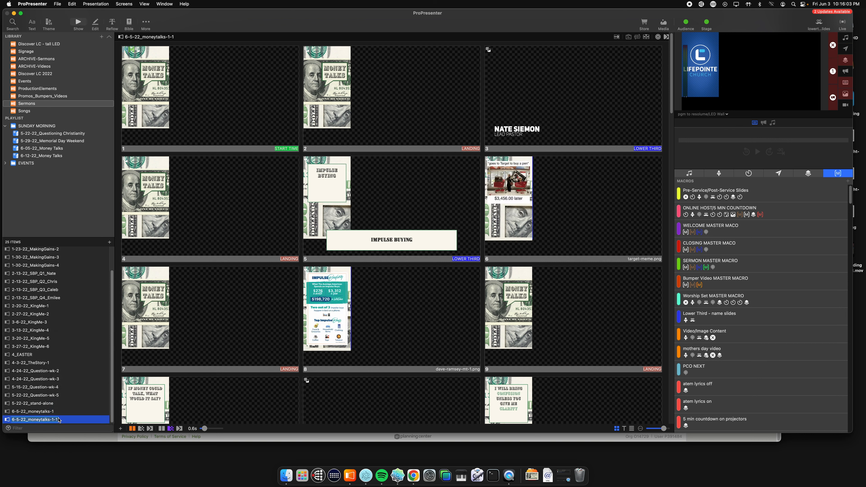
{"action": "right_click", "coordinate": [50, 420]}
{"action": "left_click", "coordinate": [63, 425]}
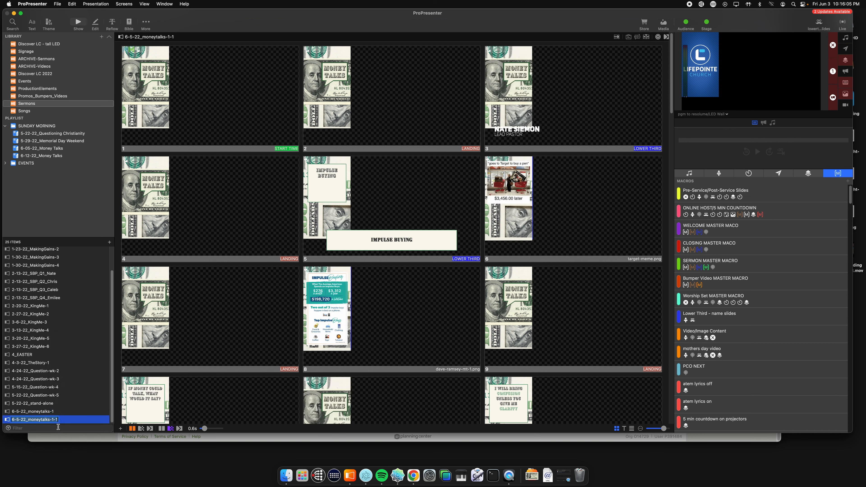
{"action": "key", "text": "BackSpace"}
{"action": "type", "text": "2"}
{"action": "key", "text": "BackSpace"}
{"action": "type", "text": "12"}
{"action": "key", "text": "Return"}
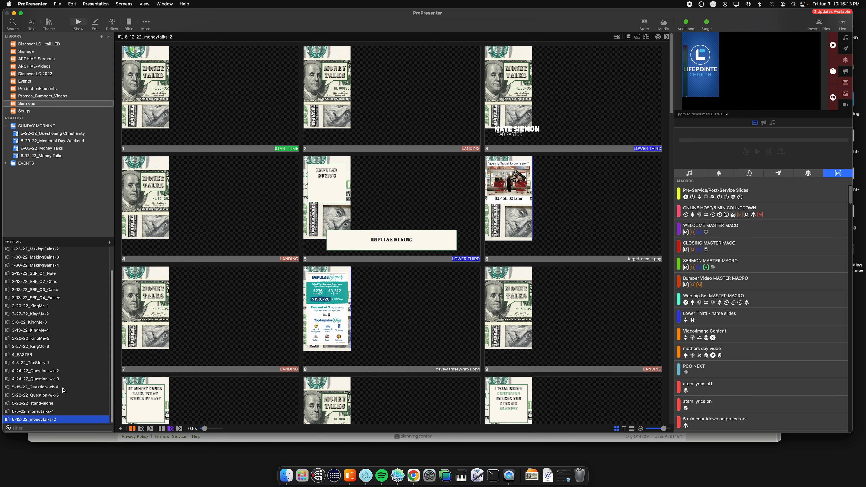
Step: Add 6-12-22_moneytalks-2 to the 6-12-22_Money Talks playlist and place it between Welcome and Closing
{"action": "left_click_drag", "start_coordinate": [20, 422], "coordinate": [28, 159]}
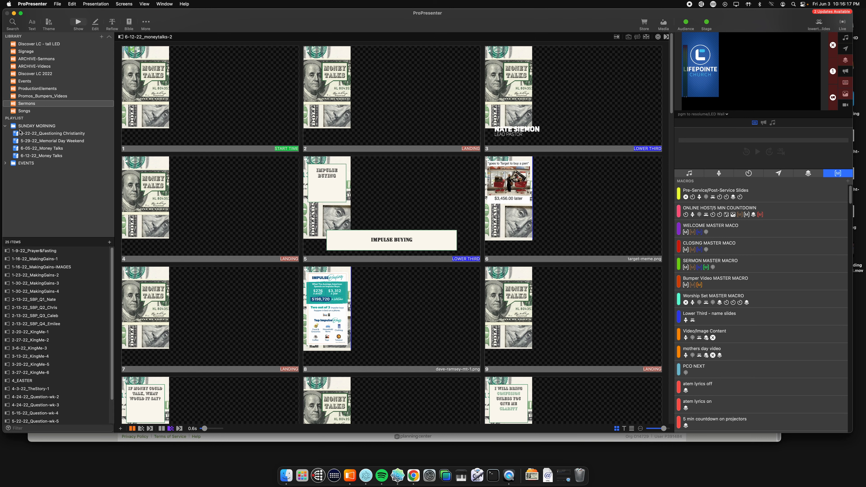
{"action": "left_click", "coordinate": [23, 157]}
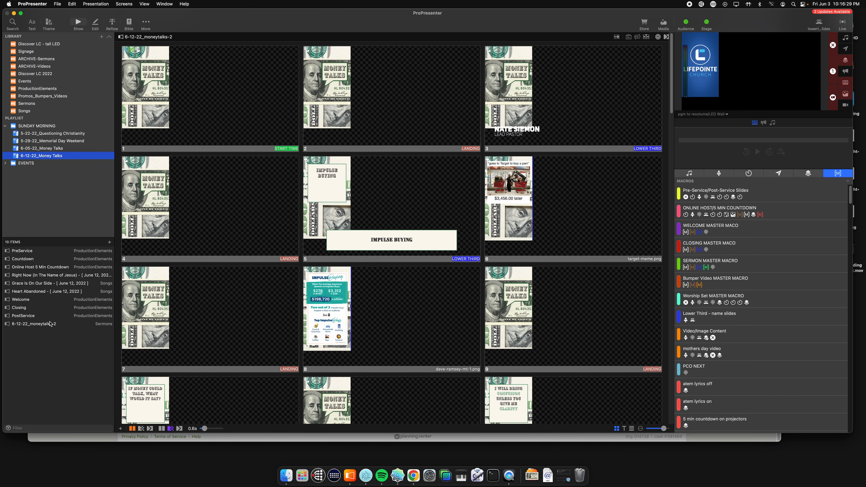
{"action": "left_click", "coordinate": [22, 325]}
{"action": "left_click_drag", "start_coordinate": [22, 327], "coordinate": [55, 309]}
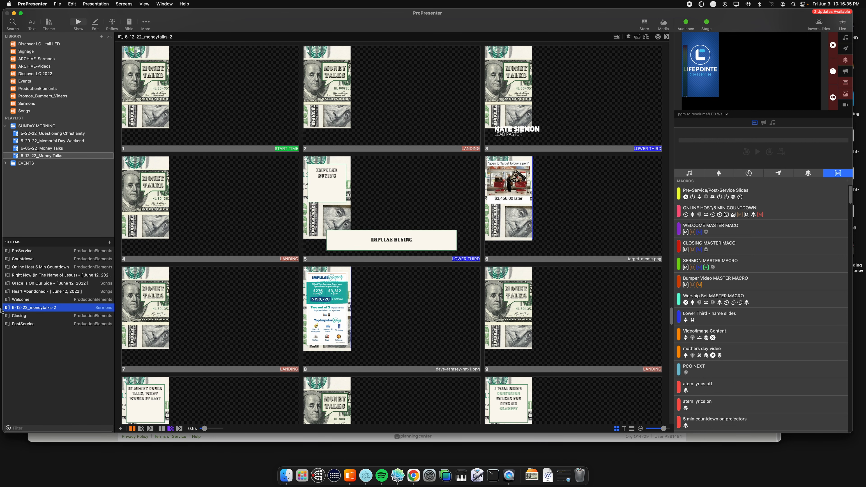
Step: Show the first slide of 6-12-22_moneytalks-2 live and select its first four slides
{"action": "scroll", "coordinate": [200, 126], "scroll_direction": "up", "scroll_amount": 2}
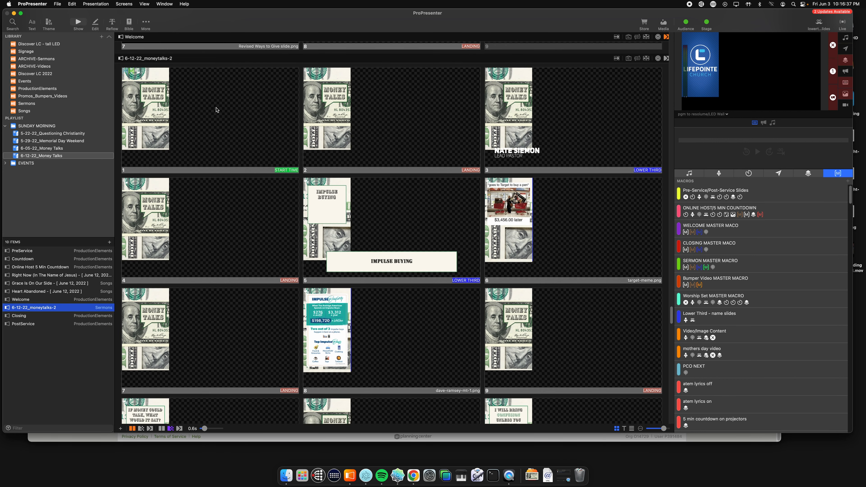
{"action": "scroll", "coordinate": [206, 130], "scroll_direction": "down", "scroll_amount": 1}
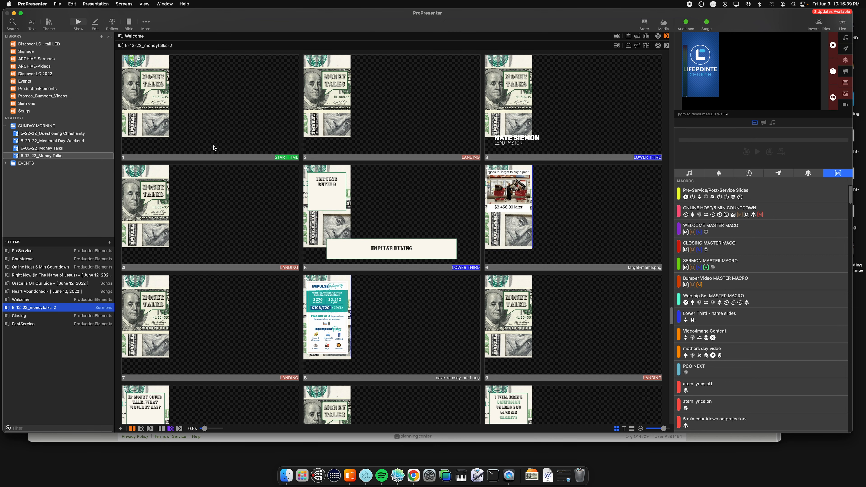
{"action": "left_click", "coordinate": [197, 117]}
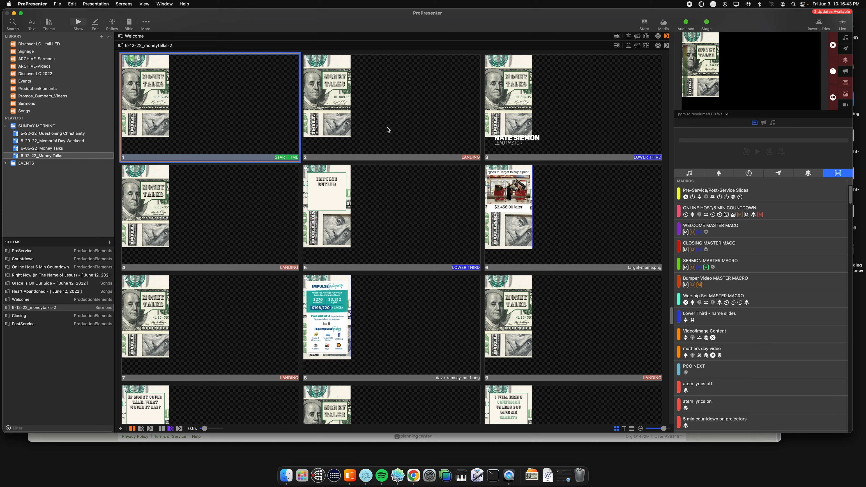
{"action": "left_click", "coordinate": [431, 150]}
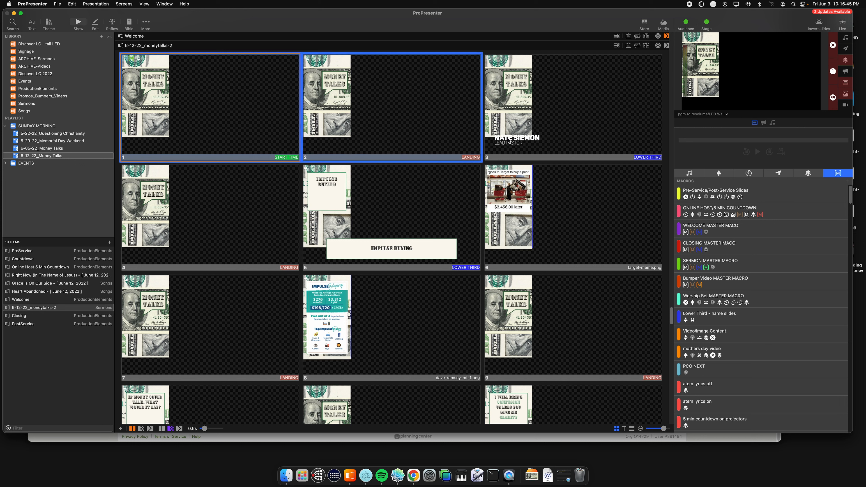
{"action": "left_click", "coordinate": [645, 156], "text": "shift"}
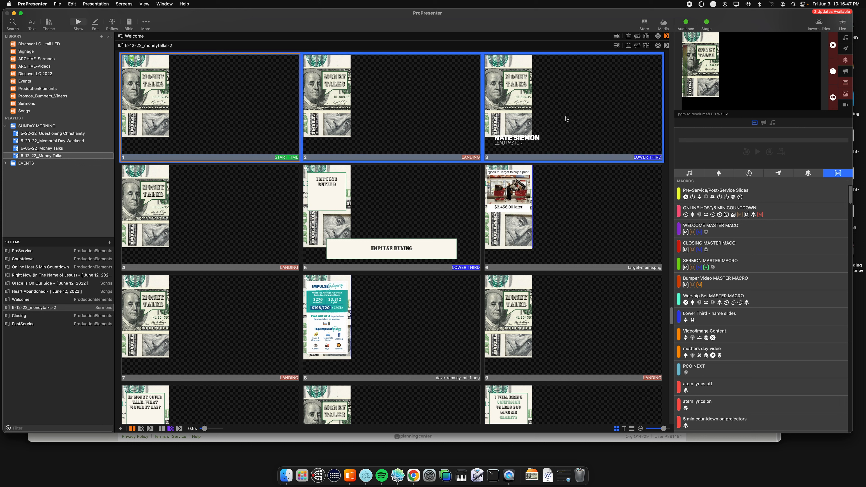
{"action": "left_click", "coordinate": [225, 227], "text": "shift"}
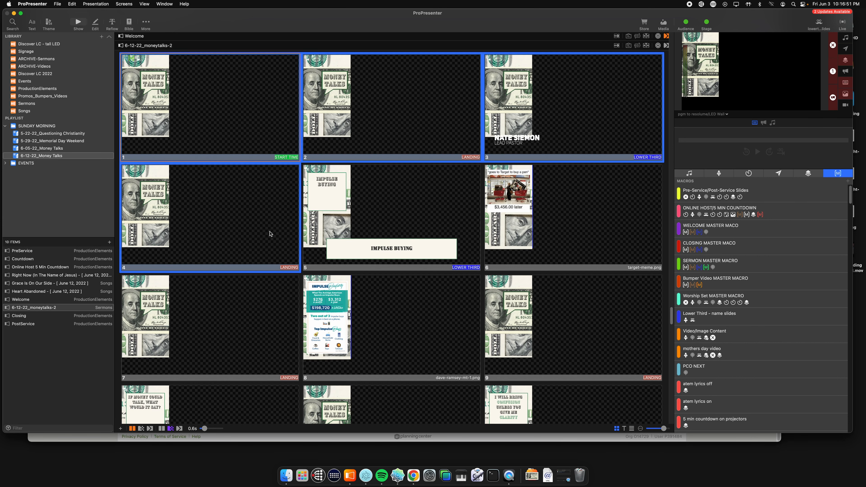
{"action": "scroll", "coordinate": [269, 234], "scroll_direction": "down", "scroll_amount": 1}
{"action": "left_click", "coordinate": [246, 224]}
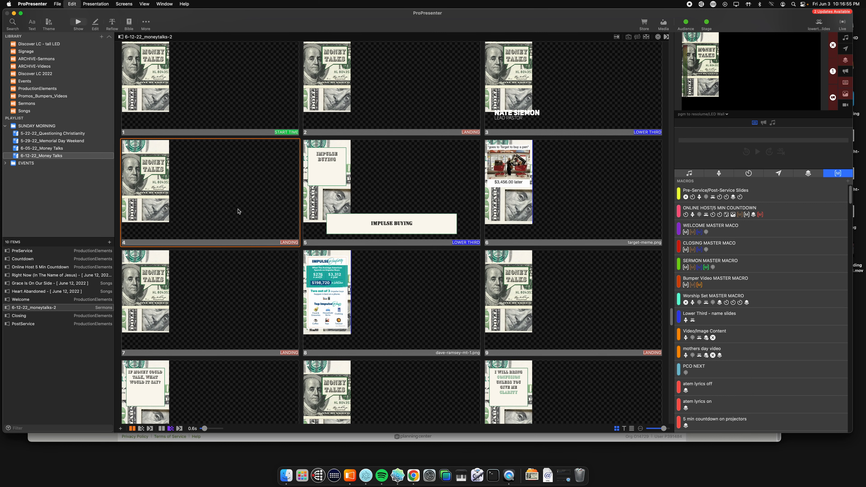
Step: Delete every slide after the first four in 6-12-22_moneytalks-2, and undo that deletion
{"action": "key", "text": "super+a"}
{"action": "left_click", "coordinate": [241, 200], "text": "super"}
{"action": "left_click", "coordinate": [255, 46], "text": "super"}
{"action": "left_click", "coordinate": [445, 78], "text": "super"}
{"action": "left_click", "coordinate": [529, 85], "text": "super"}
{"action": "right_click", "coordinate": [349, 162]}
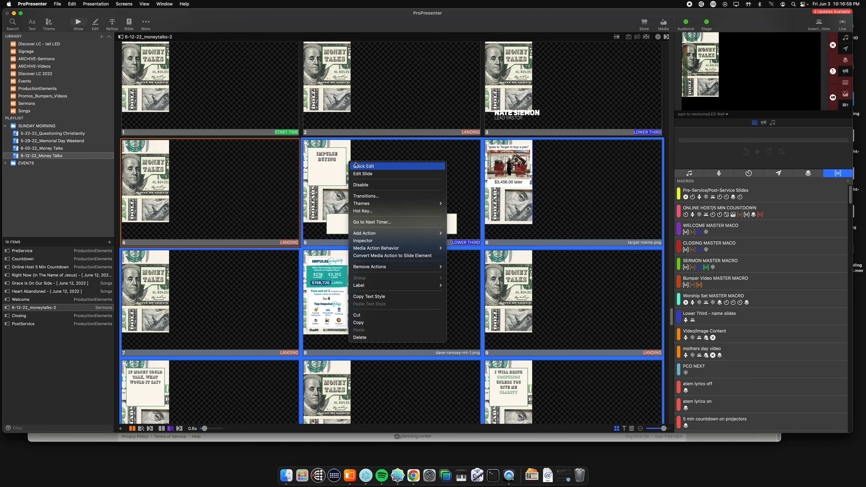
{"action": "left_click", "coordinate": [374, 338]}
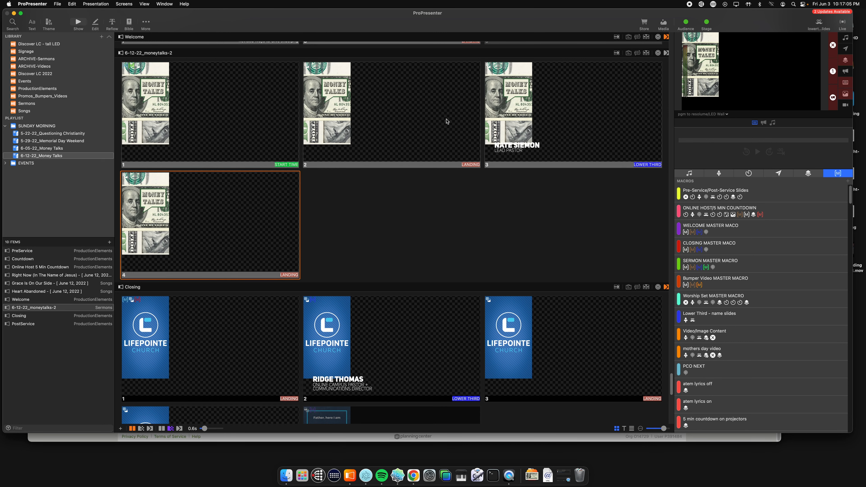
{"action": "left_click", "coordinate": [568, 132]}
{"action": "key", "text": "super+z"}
Step: Delete all slides of 6-12-22_moneytalks-2 from the sixth one onward, keeping the first five
{"action": "key", "text": "super+a"}
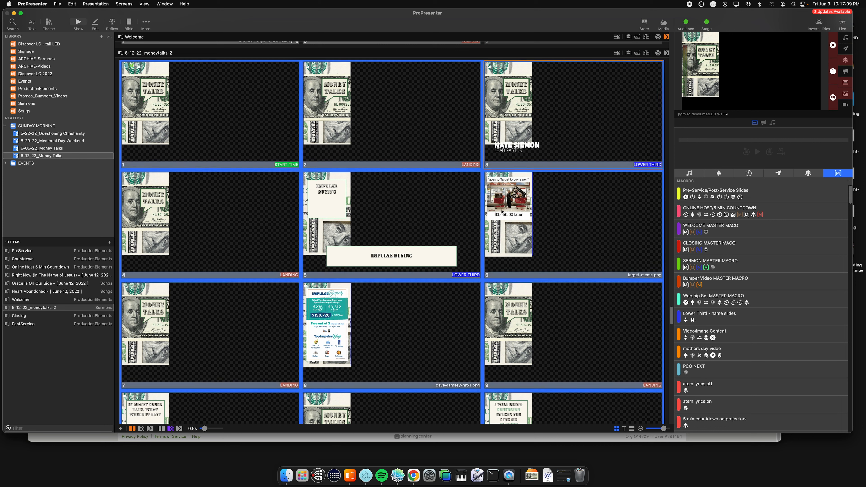
{"action": "left_click", "coordinate": [509, 133], "text": "super"}
{"action": "left_click", "coordinate": [437, 129], "text": "super"}
{"action": "left_click", "coordinate": [418, 225], "text": "super"}
{"action": "left_click", "coordinate": [261, 211], "text": "super"}
{"action": "left_click", "coordinate": [260, 157], "text": "super"}
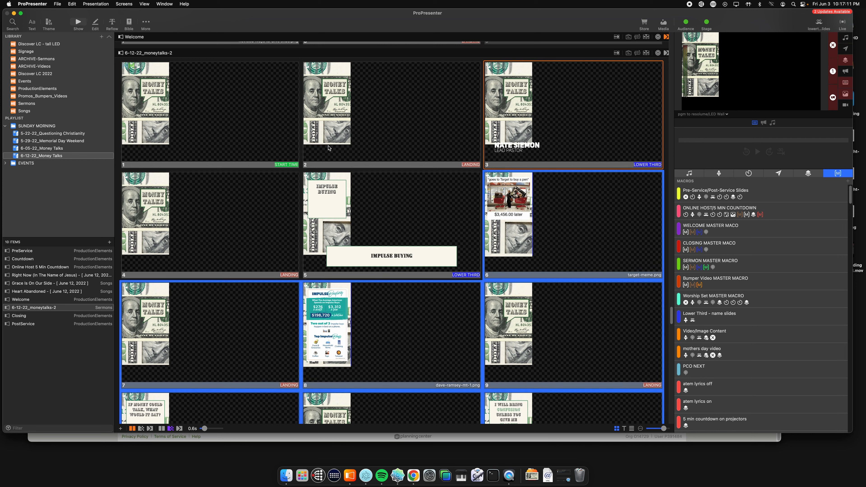
{"action": "right_click", "coordinate": [538, 207]}
{"action": "left_click", "coordinate": [563, 383]}
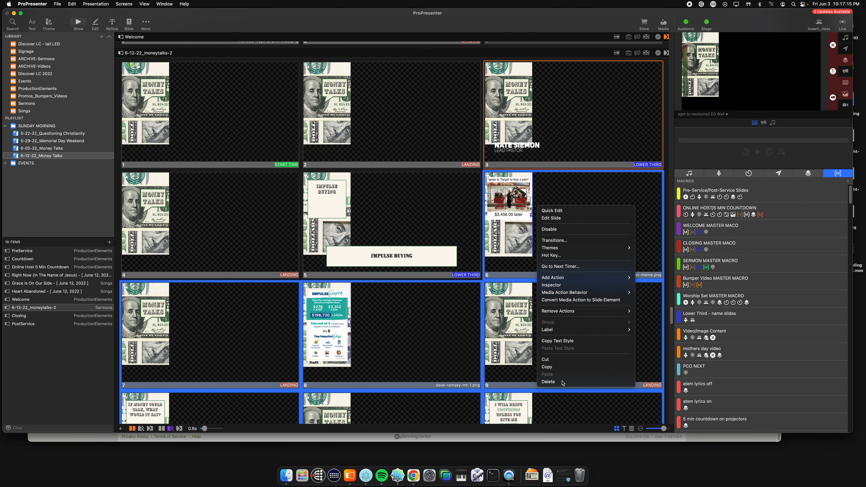
Step: Delete the IMPULSE BUYING lower third slide from 6-12-22_moneytalks-2
{"action": "scroll", "coordinate": [420, 199], "scroll_direction": "down", "scroll_amount": 1}
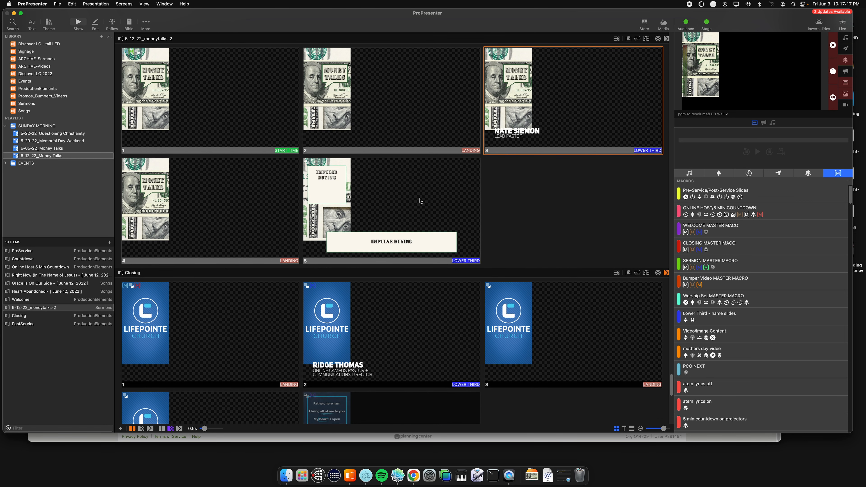
{"action": "scroll", "coordinate": [417, 240], "scroll_direction": "up", "scroll_amount": 1}
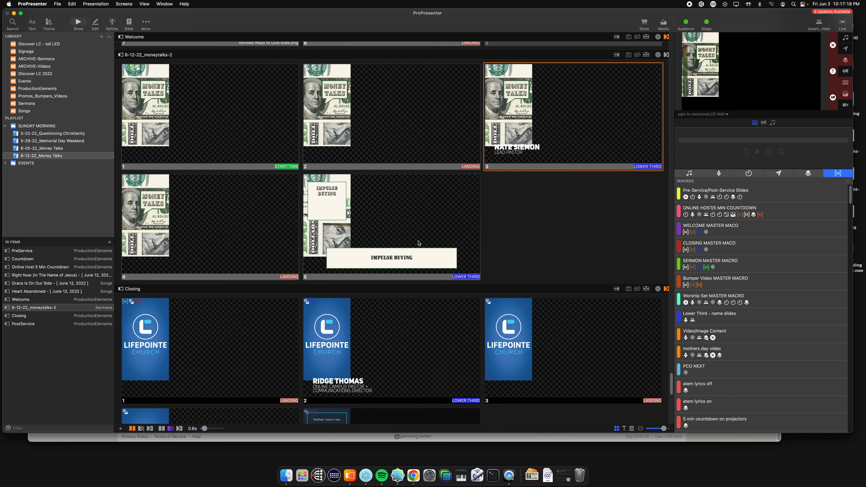
{"action": "right_click", "coordinate": [366, 209]}
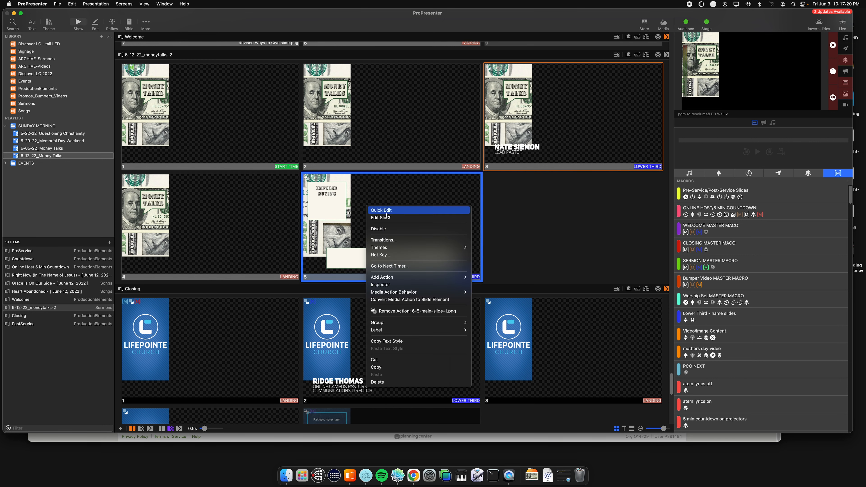
{"action": "left_click", "coordinate": [411, 382]}
{"action": "scroll", "coordinate": [488, 246], "scroll_direction": "up", "scroll_amount": 2}
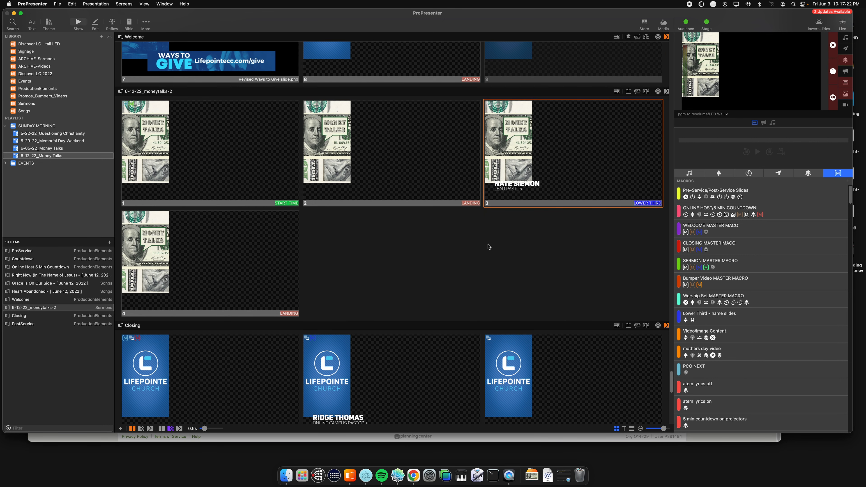
Step: Switch to Finder and open the 06/05/22 folder inside pro7-slides, money-talks, moneytalks-wk1 on the LC 1 drive
{"action": "left_click", "coordinate": [286, 476]}
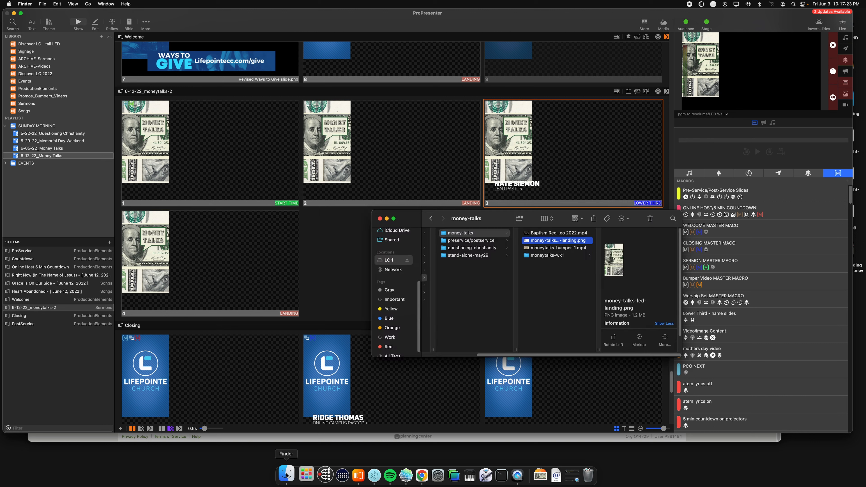
{"action": "left_click", "coordinate": [448, 280]}
{"action": "left_click", "coordinate": [455, 300]}
{"action": "left_click", "coordinate": [456, 316]}
{"action": "left_click", "coordinate": [443, 279]}
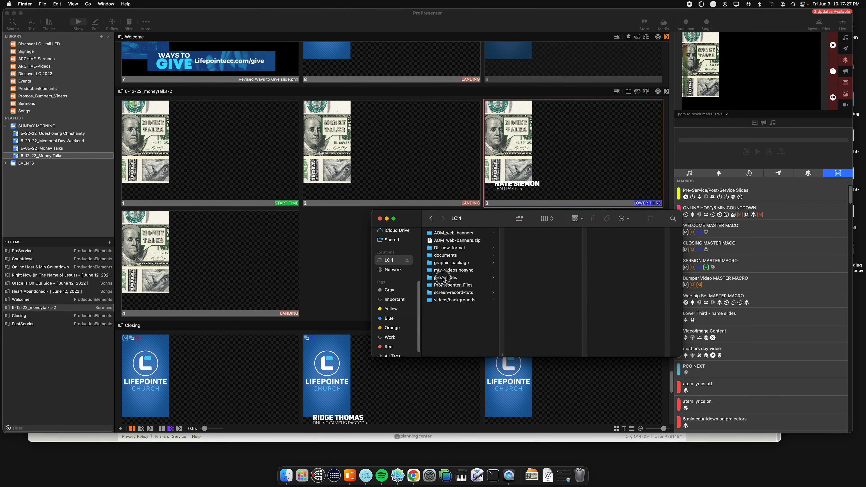
{"action": "left_click", "coordinate": [536, 234]}
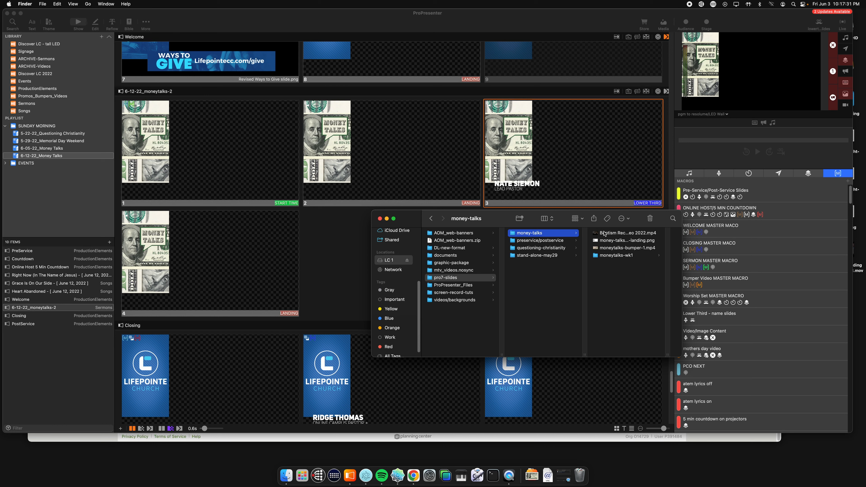
{"action": "left_click", "coordinate": [614, 257]}
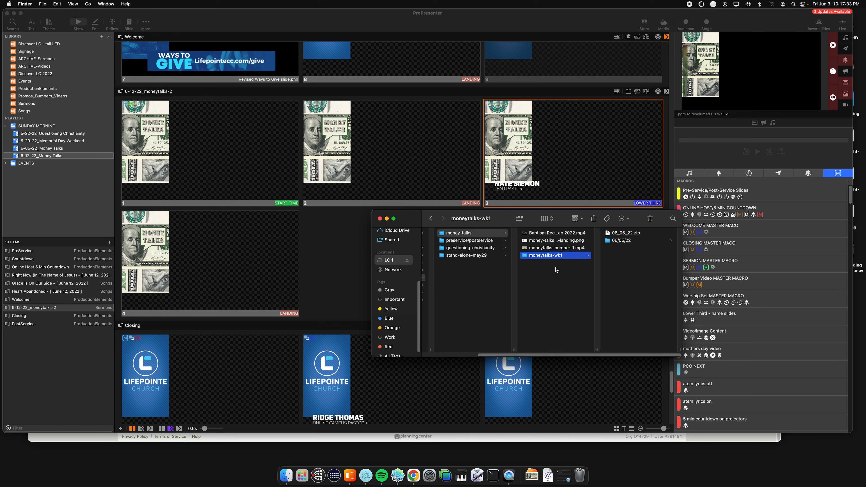
{"action": "left_click", "coordinate": [629, 241]}
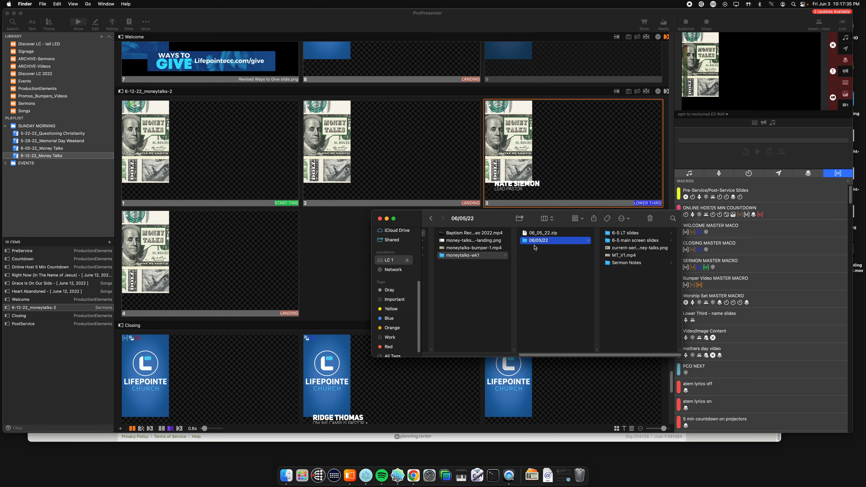
Step: Import 6-5-main-slide-1.png through 6-5-main-slide-27.png from the 6-5 main screen slides folder into 6-12-22_moneytalks-2 after the fourth slide, writing over existing files
{"action": "left_click", "coordinate": [616, 241]}
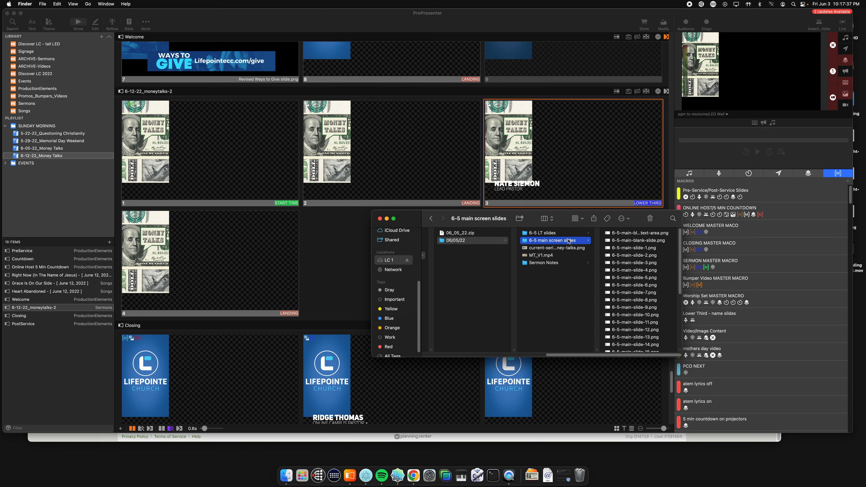
{"action": "key", "text": "Right"}
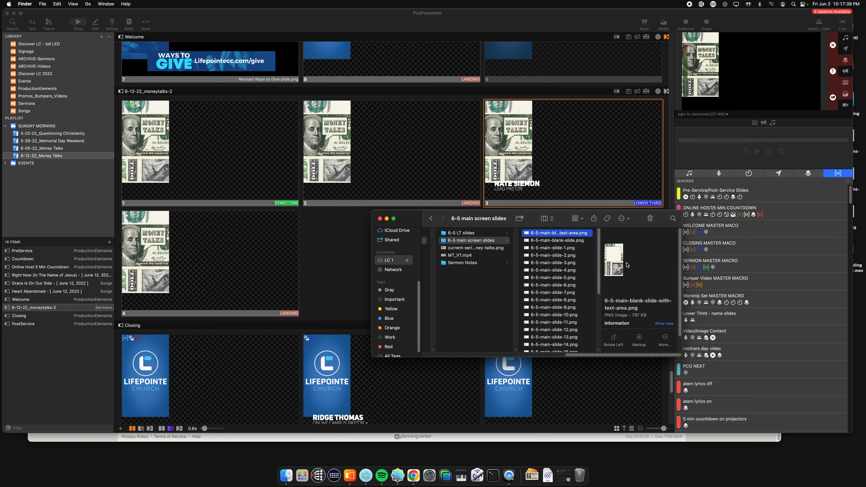
{"action": "left_click", "coordinate": [555, 248]}
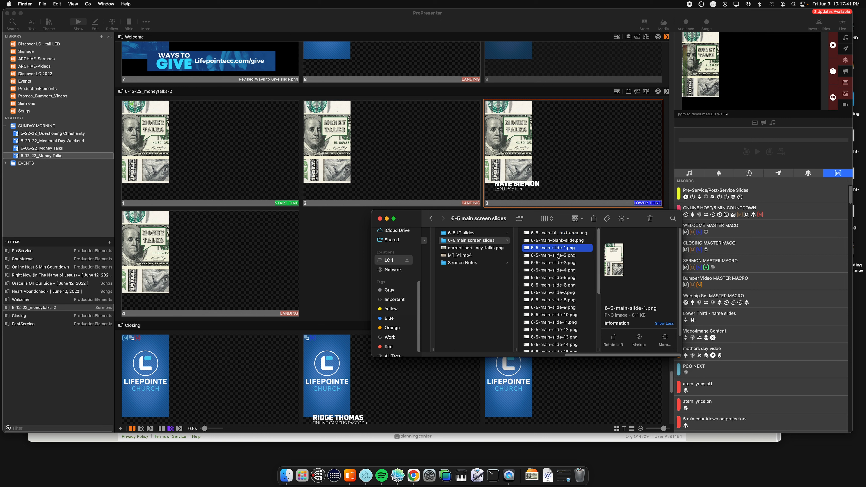
{"action": "scroll", "coordinate": [558, 256], "scroll_direction": "down", "scroll_amount": 5}
{"action": "left_click", "coordinate": [568, 331], "text": "shift"}
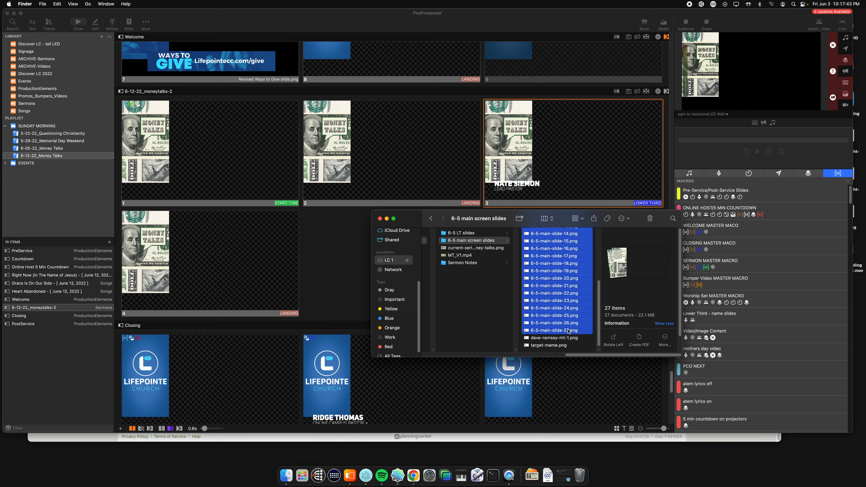
{"action": "left_click_drag", "start_coordinate": [549, 240], "coordinate": [324, 242]}
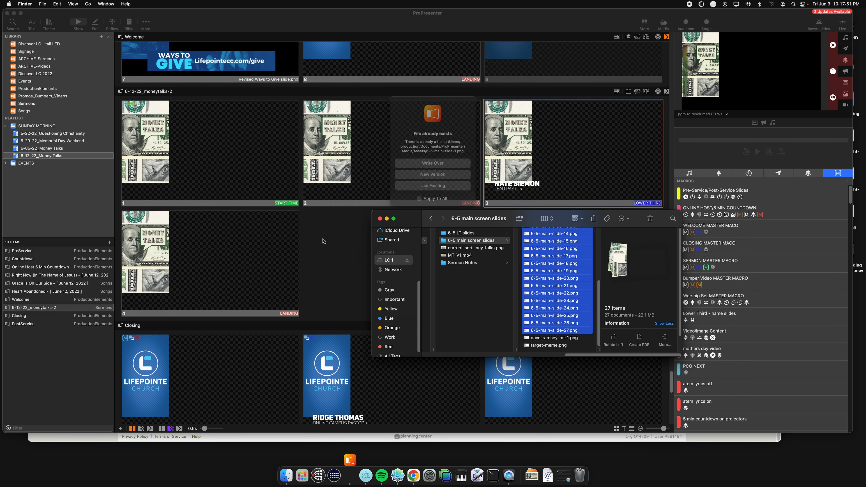
{"action": "left_click", "coordinate": [447, 164]}
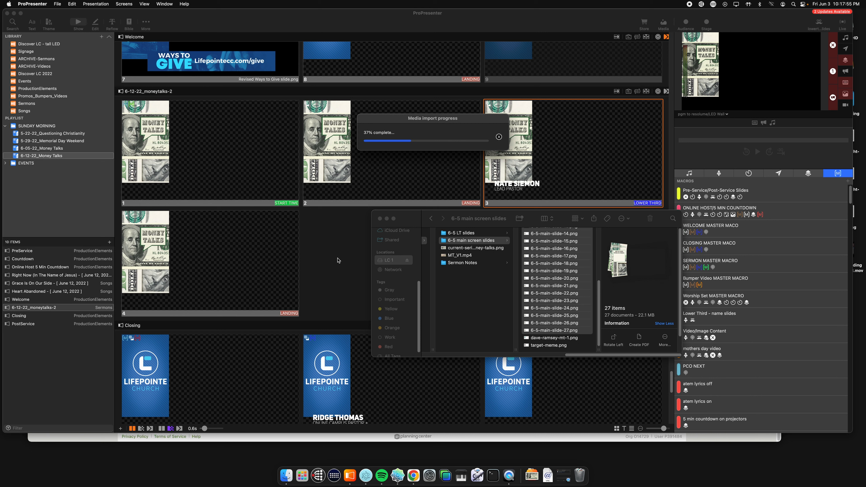
{"action": "left_click_drag", "start_coordinate": [420, 118], "coordinate": [218, 128]}
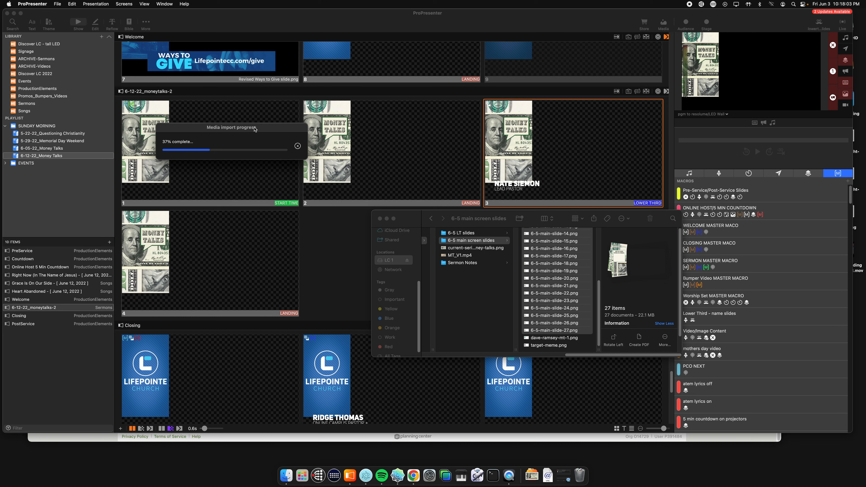
{"action": "left_click_drag", "start_coordinate": [254, 129], "coordinate": [243, 133]}
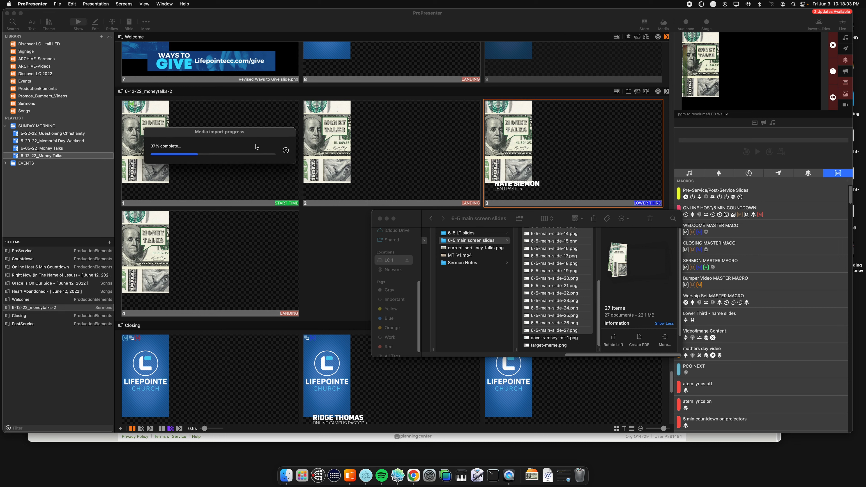
{"action": "left_click", "coordinate": [379, 218]}
{"action": "scroll", "coordinate": [354, 255], "scroll_direction": "down", "scroll_amount": 2}
{"action": "scroll", "coordinate": [323, 208], "scroll_direction": "up", "scroll_amount": 3}
{"action": "left_click_drag", "start_coordinate": [249, 128], "coordinate": [233, 132]}
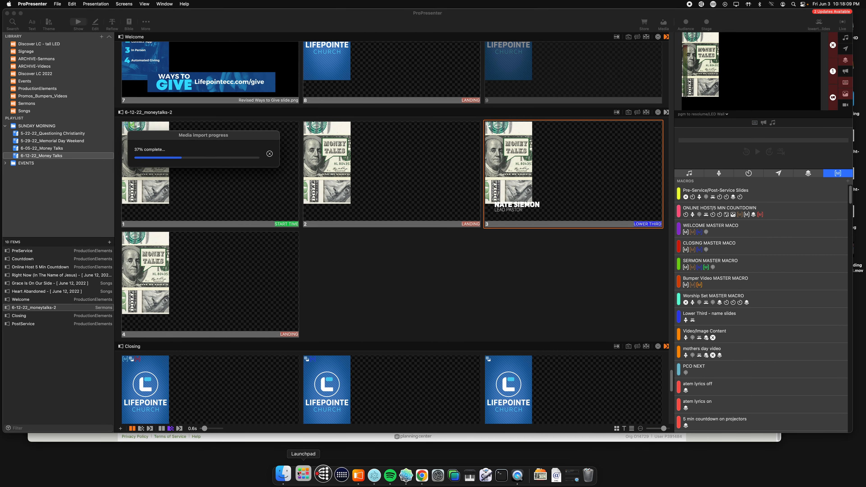
{"action": "left_click", "coordinate": [521, 474]}
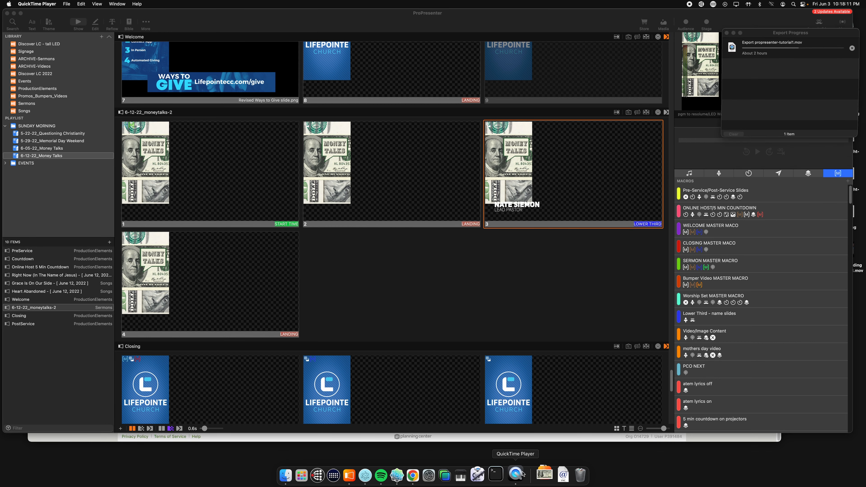
{"action": "left_click", "coordinate": [734, 24]}
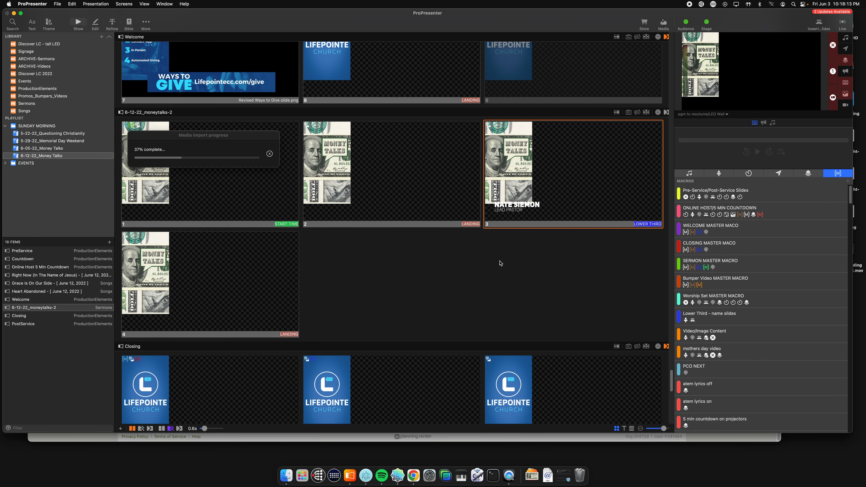
{"action": "left_click_drag", "start_coordinate": [226, 138], "coordinate": [237, 138]}
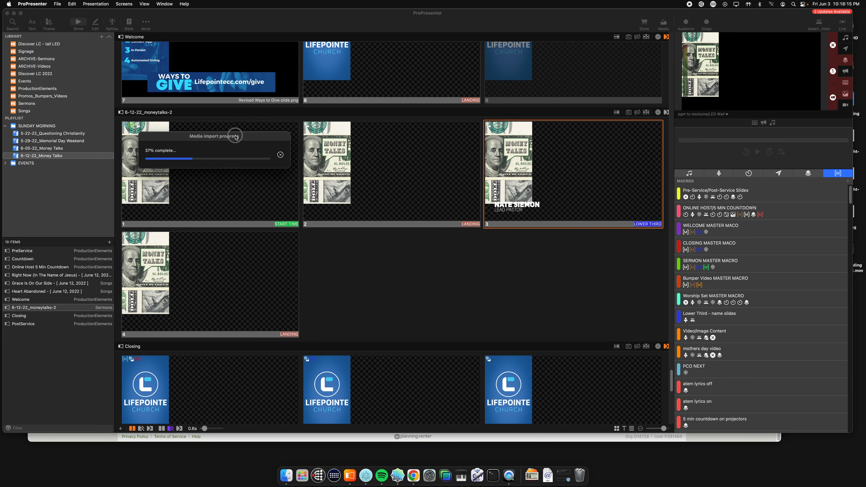
{"action": "left_click", "coordinate": [399, 272]}
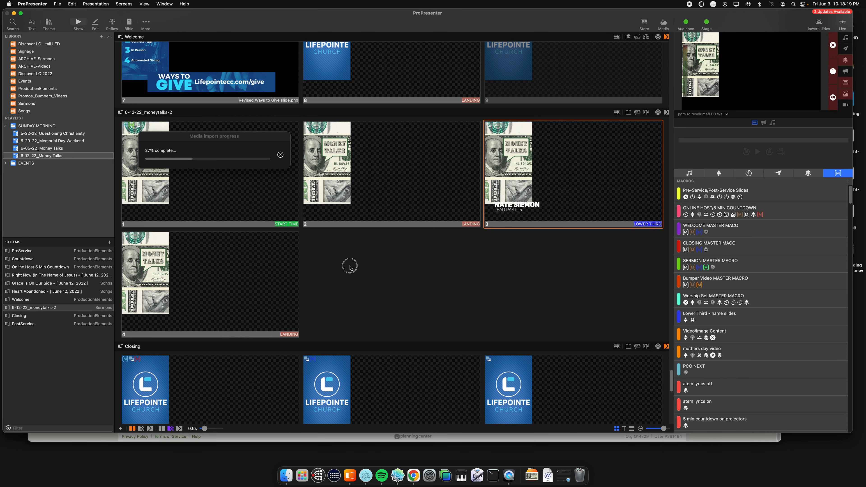
{"action": "left_click_drag", "start_coordinate": [193, 136], "coordinate": [481, 104]}
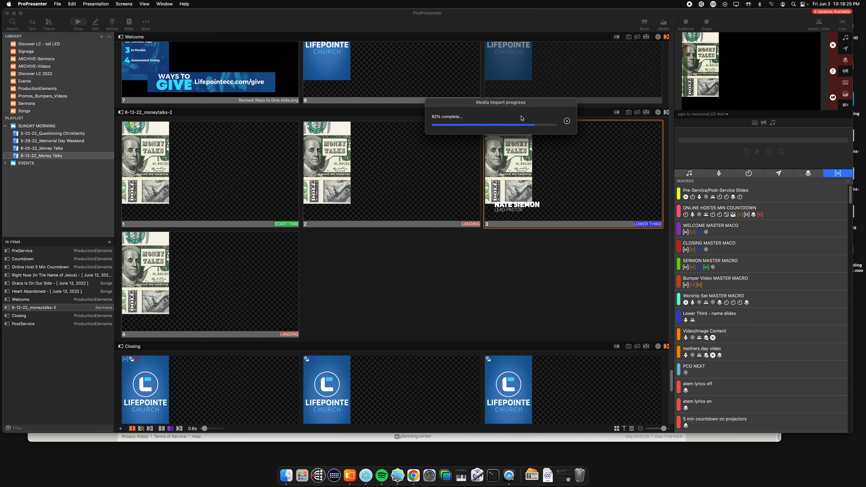
Step: Review the imported slides in 6-12-22_moneytalks-2 and show the fourth slide followed by the IMPULSE BUYING slide on the output
{"action": "scroll", "coordinate": [310, 202], "scroll_direction": "down", "scroll_amount": 1}
{"action": "scroll", "coordinate": [310, 202], "scroll_direction": "up", "scroll_amount": 3}
{"action": "scroll", "coordinate": [309, 202], "scroll_direction": "down", "scroll_amount": 5}
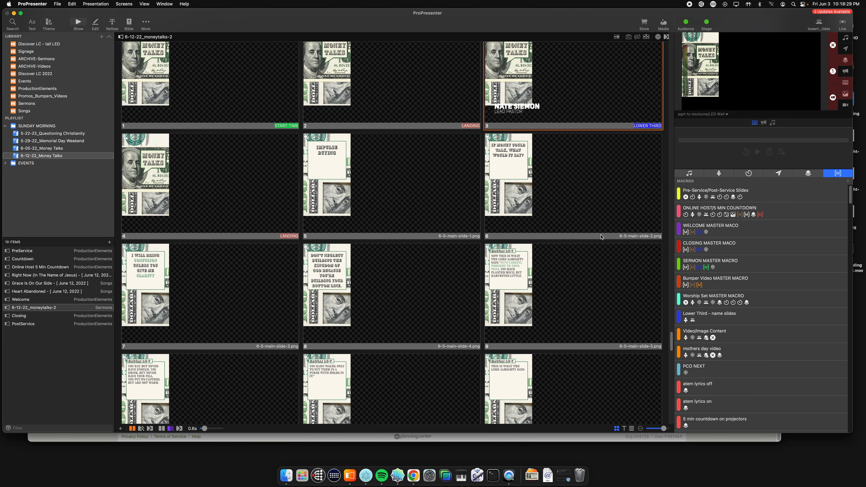
{"action": "scroll", "coordinate": [432, 165], "scroll_direction": "down", "scroll_amount": 2}
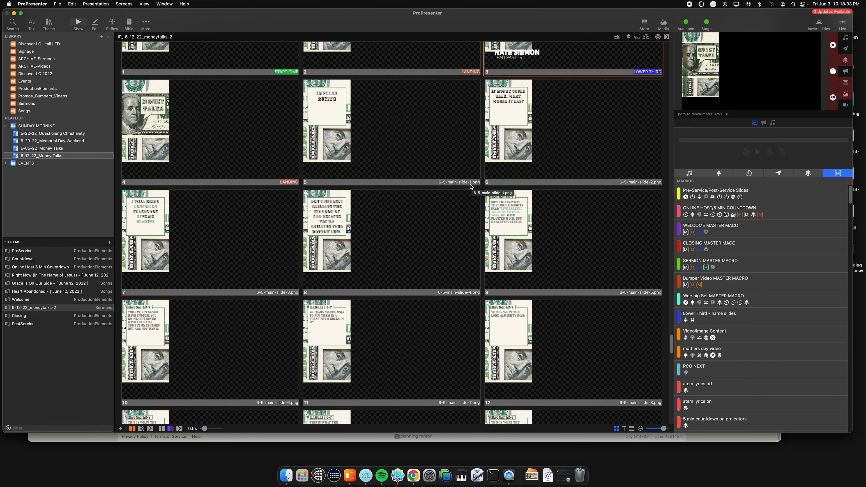
{"action": "scroll", "coordinate": [232, 252], "scroll_direction": "up", "scroll_amount": 3}
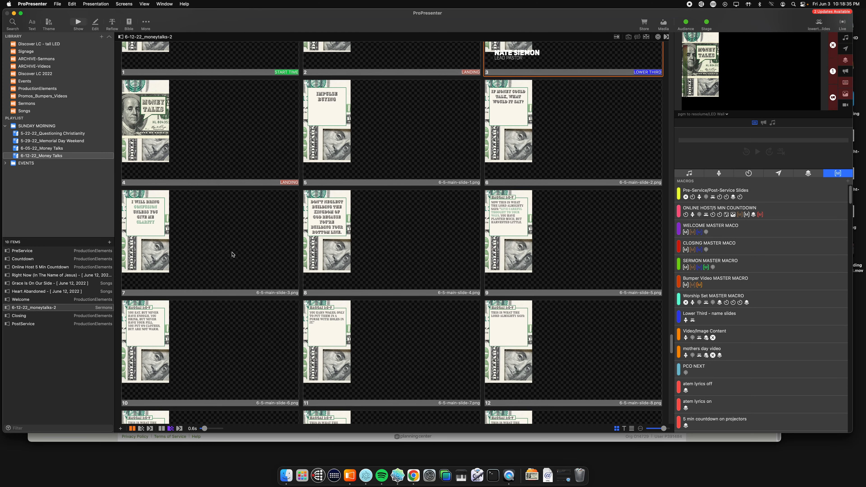
{"action": "left_click", "coordinate": [169, 215]}
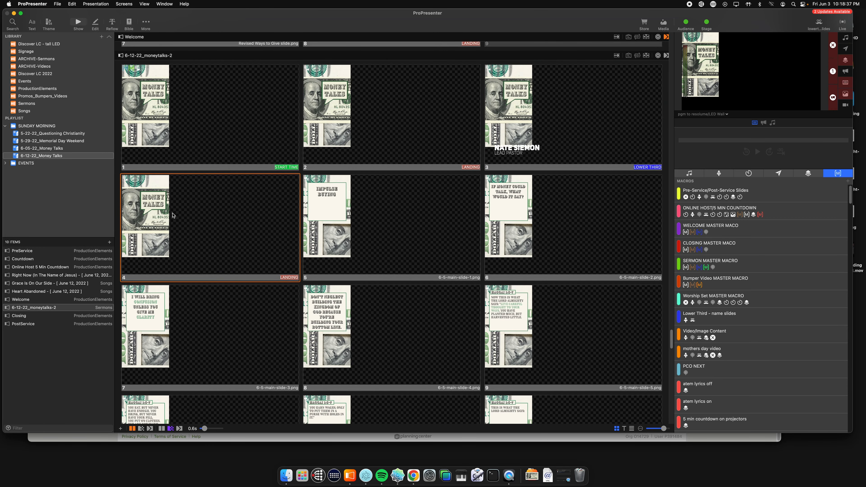
{"action": "left_click", "coordinate": [345, 207]}
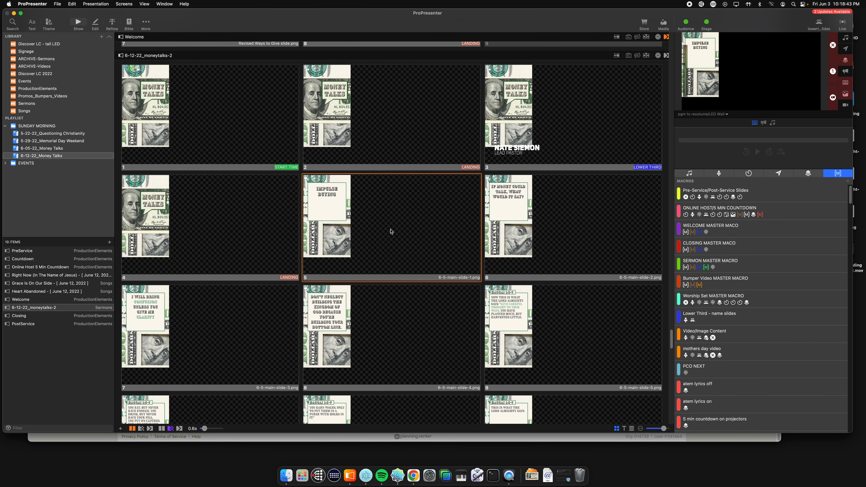
Step: Open the IMPULSE BUYING slide for editing and delete its placeholder text object
{"action": "scroll", "coordinate": [379, 211], "scroll_direction": "down", "scroll_amount": 3}
{"action": "left_click", "coordinate": [349, 150]}
{"action": "right_click", "coordinate": [350, 149]}
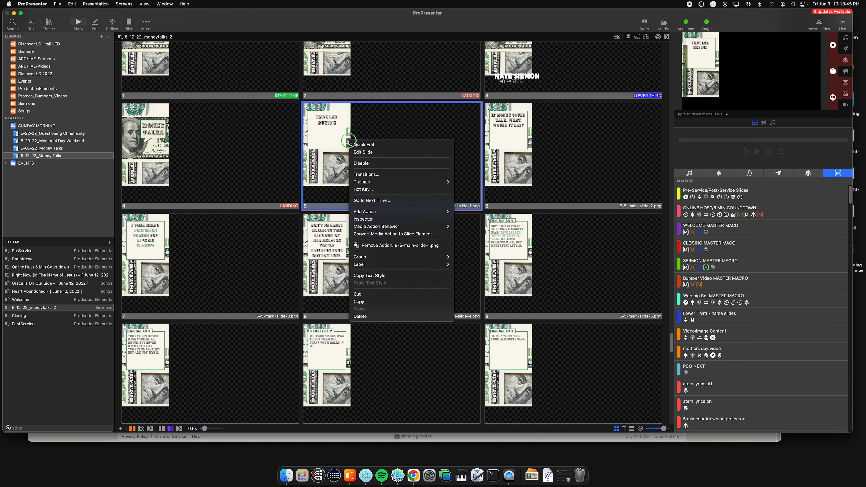
{"action": "left_click", "coordinate": [368, 153]}
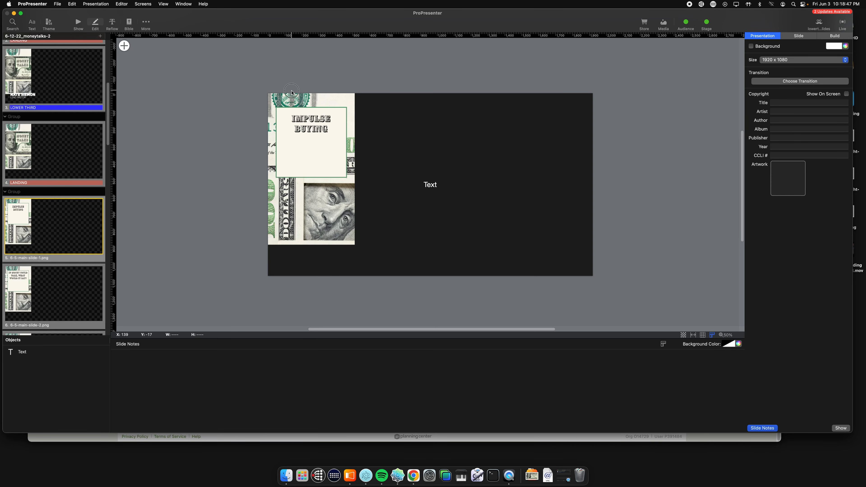
{"action": "left_click", "coordinate": [326, 119]}
{"action": "left_click_drag", "start_coordinate": [294, 110], "coordinate": [287, 110]}
{"action": "left_click", "coordinate": [422, 164]}
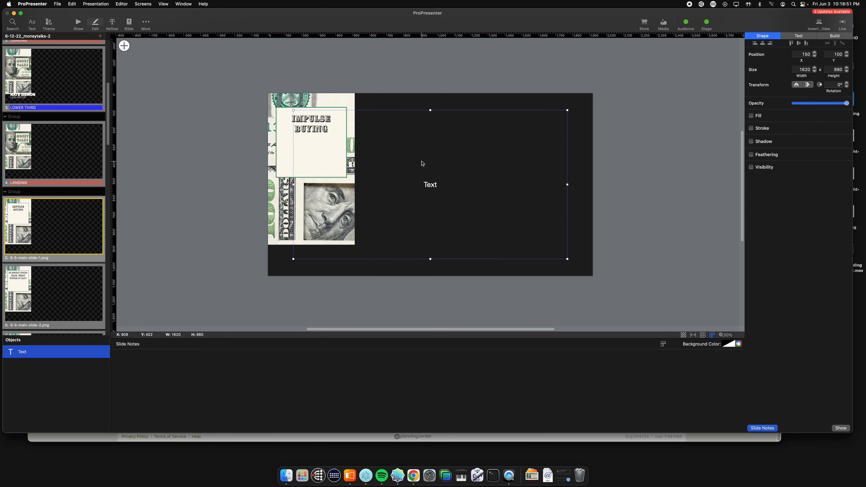
{"action": "key", "text": "BackSpace"}
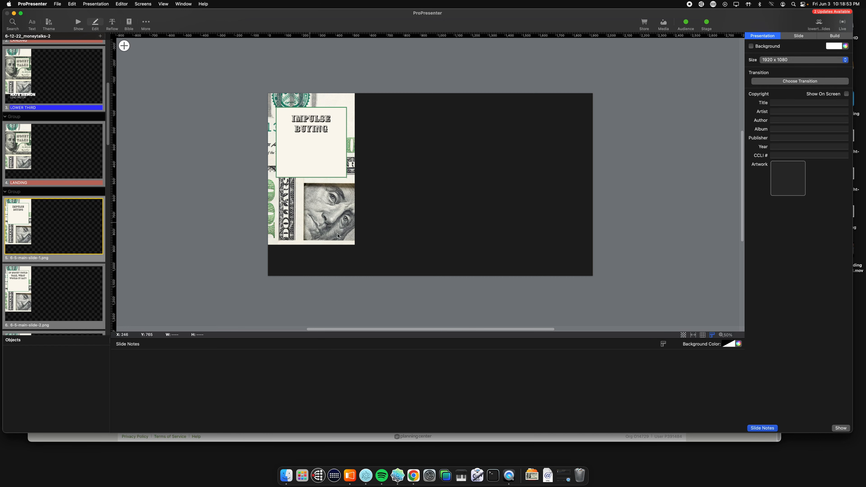
Step: Switch to Finder, open the 6-5 LT slides folder and preview 6-5-LT-slide-1.png
{"action": "left_click", "coordinate": [286, 475]}
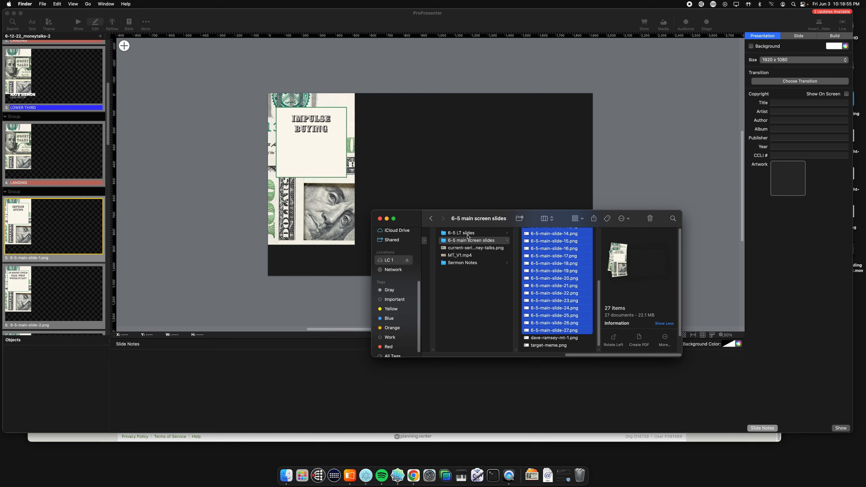
{"action": "left_click", "coordinate": [458, 234]}
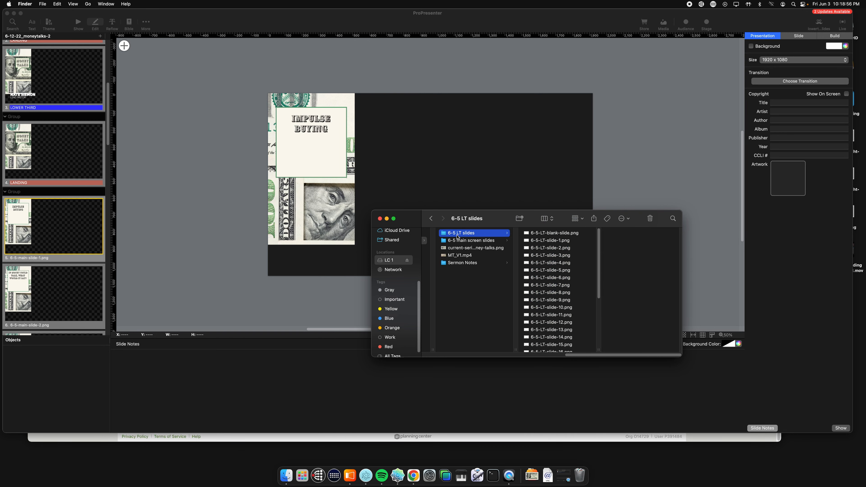
{"action": "left_click", "coordinate": [525, 242]}
{"action": "key", "text": "space"}
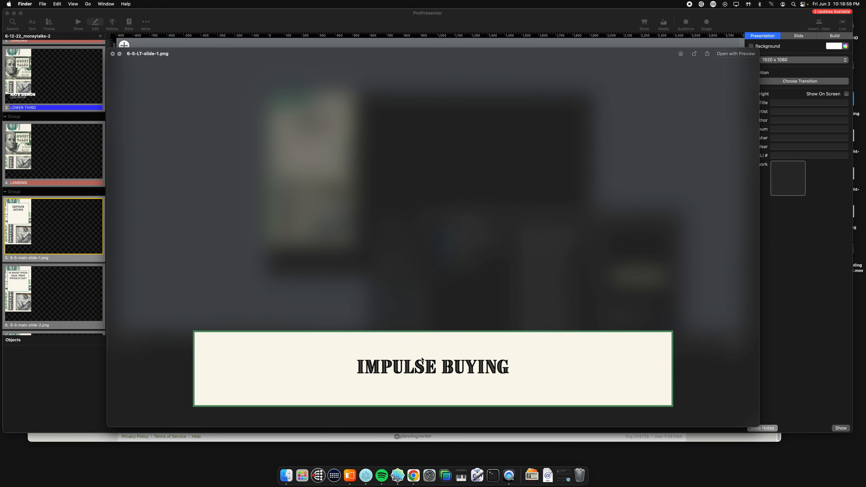
{"action": "key", "text": "space"}
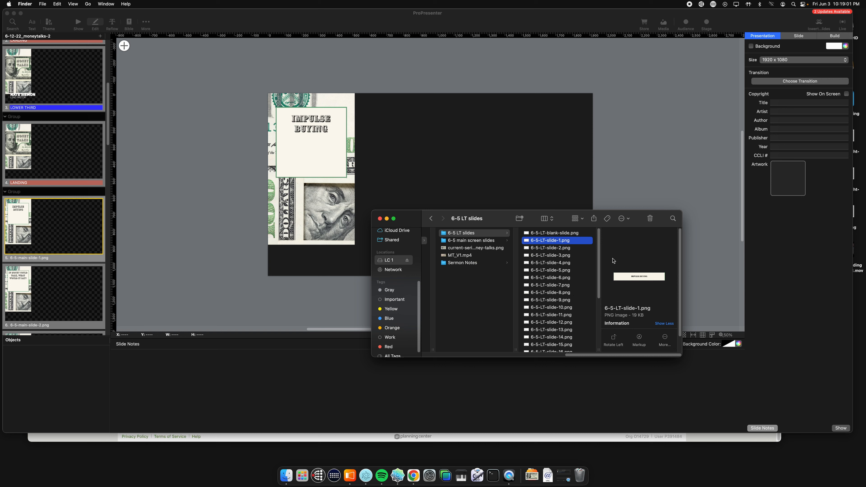
Step: Copy the text IMPULSE BUYING from the preview of 6-5-LT-slide-1.png
{"action": "left_click_drag", "start_coordinate": [479, 225], "coordinate": [537, 206]}
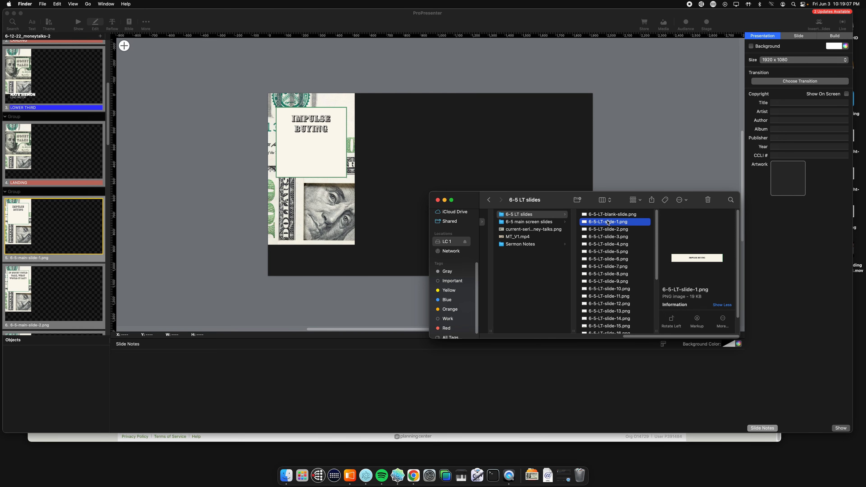
{"action": "key", "text": "space"}
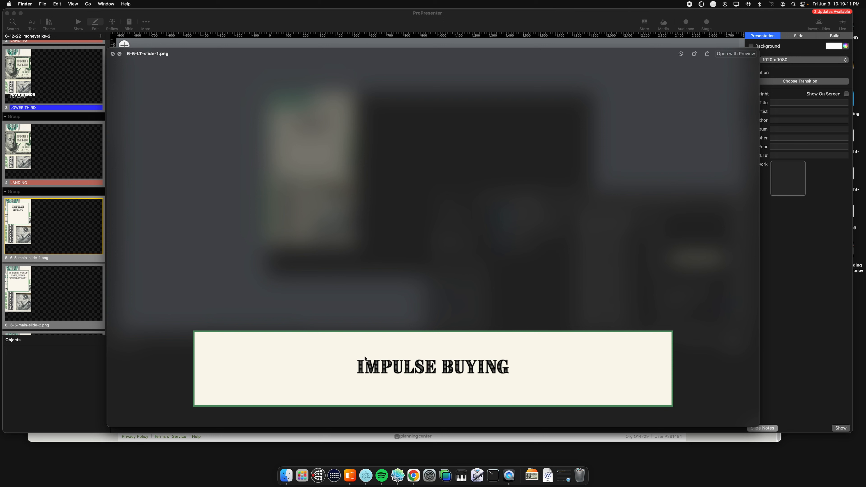
{"action": "key", "text": "super+a"}
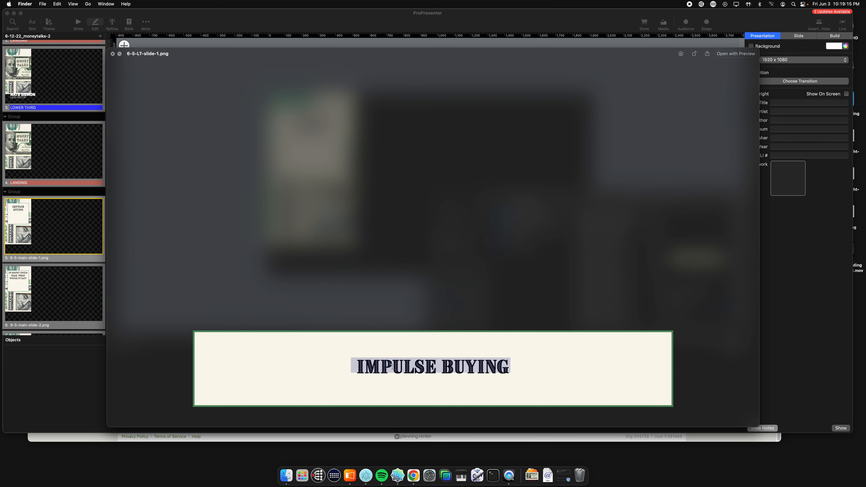
{"action": "key", "text": "super+c"}
{"action": "key", "text": "space"}
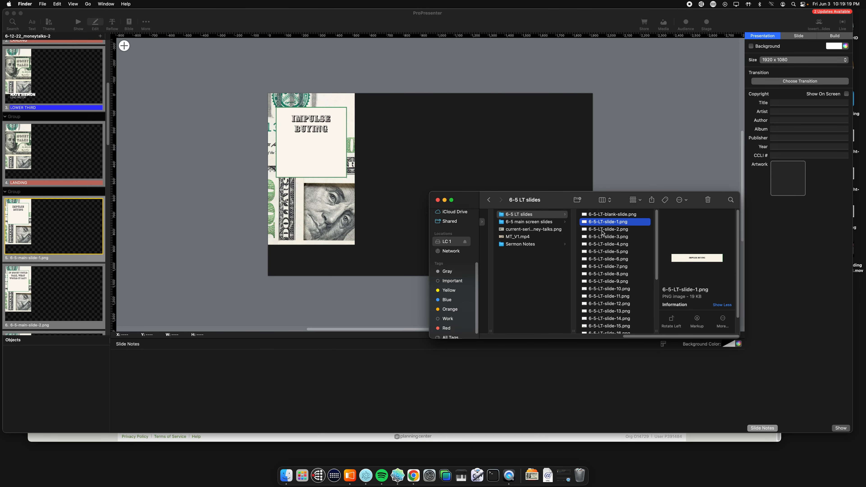
Step: Place 6-5-LT-slide-1.png on the IMPULSE BUYING slide, writing over the existing file, and paste the copied text into the slide notes
{"action": "left_click_drag", "start_coordinate": [604, 223], "coordinate": [441, 169]}
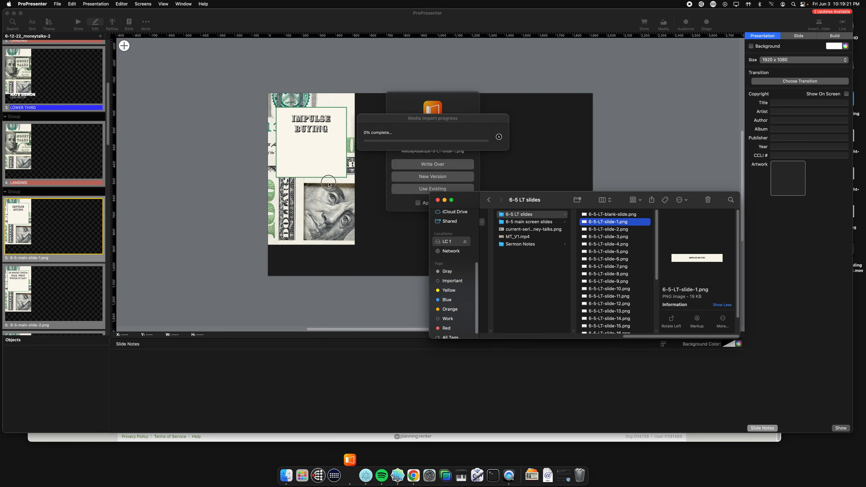
{"action": "left_click", "coordinate": [451, 162]}
{"action": "left_click_drag", "start_coordinate": [478, 217], "coordinate": [459, 230]}
{"action": "left_click", "coordinate": [213, 372]}
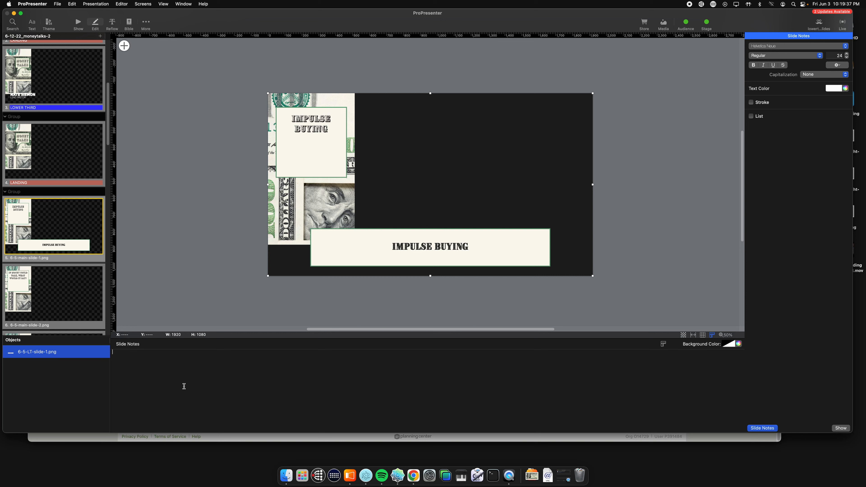
{"action": "key", "text": "super+v"}
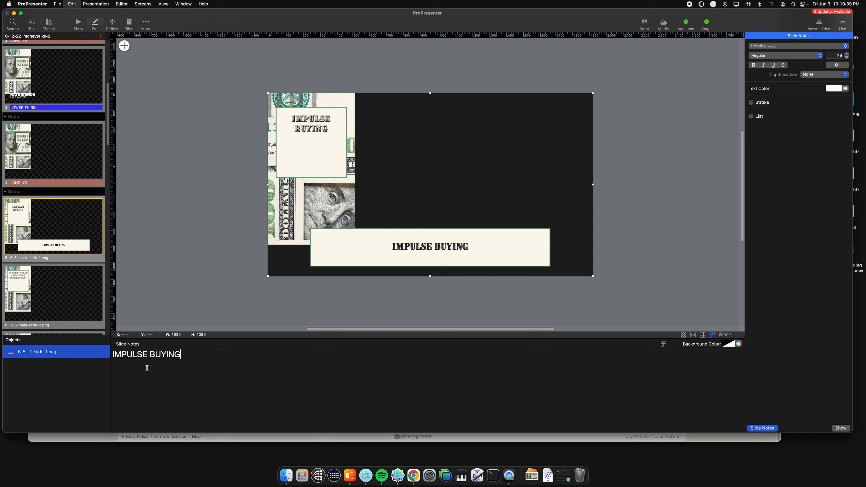
Step: Select the DON'T NEGLECT BUILDING THE KINGDOM slide for editing, and in Finder copy the text from the preview of 6-5-LT-slide-4.png
{"action": "scroll", "coordinate": [58, 180], "scroll_direction": "down", "scroll_amount": 10}
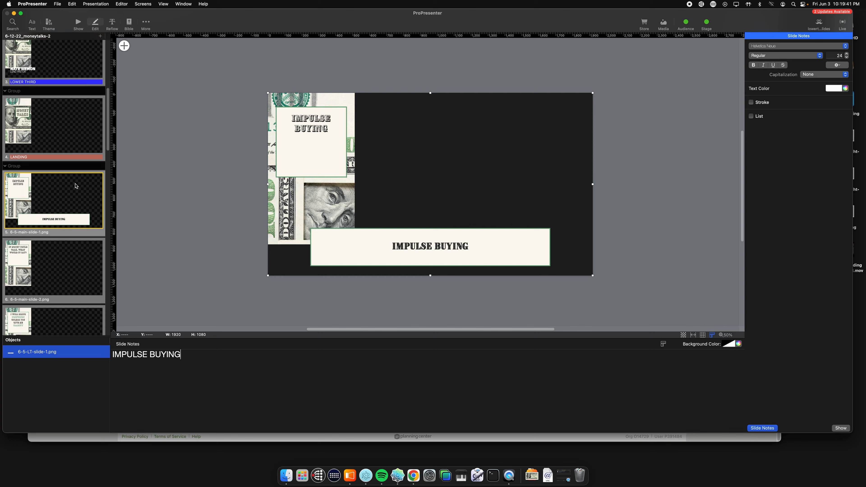
{"action": "scroll", "coordinate": [57, 180], "scroll_direction": "down", "scroll_amount": 2}
{"action": "left_click", "coordinate": [49, 192]}
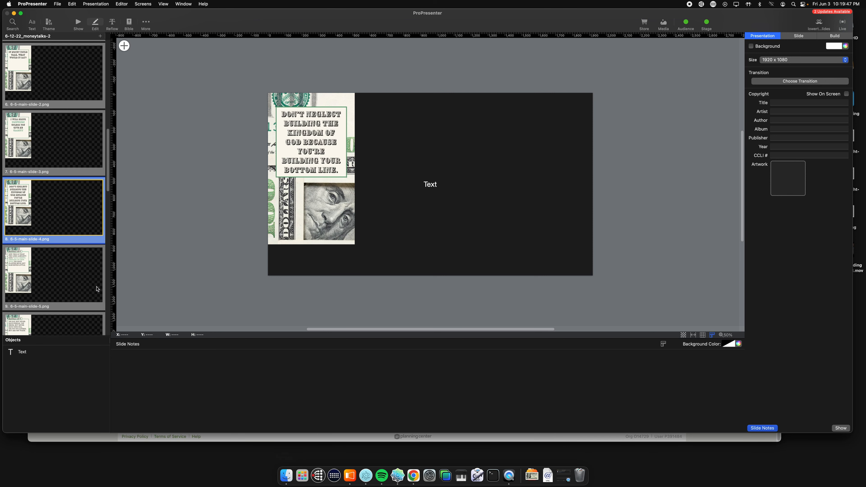
{"action": "left_click", "coordinate": [286, 475]}
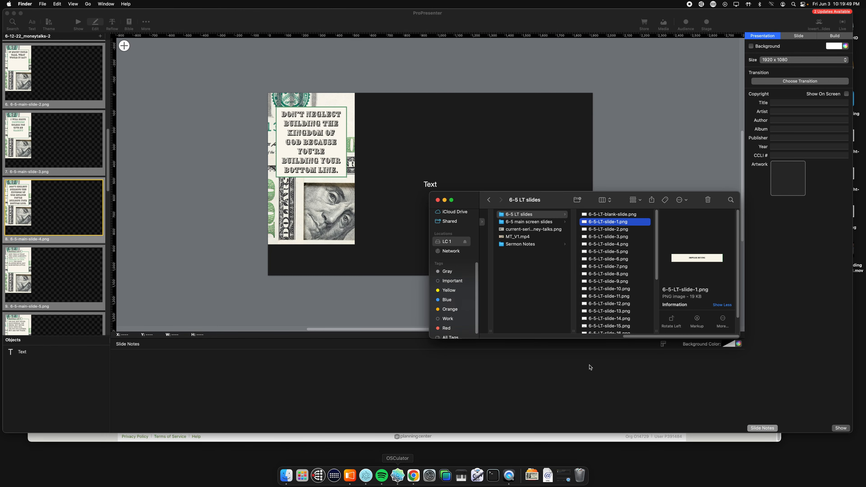
{"action": "left_click", "coordinate": [606, 245]}
{"action": "key", "text": "space"}
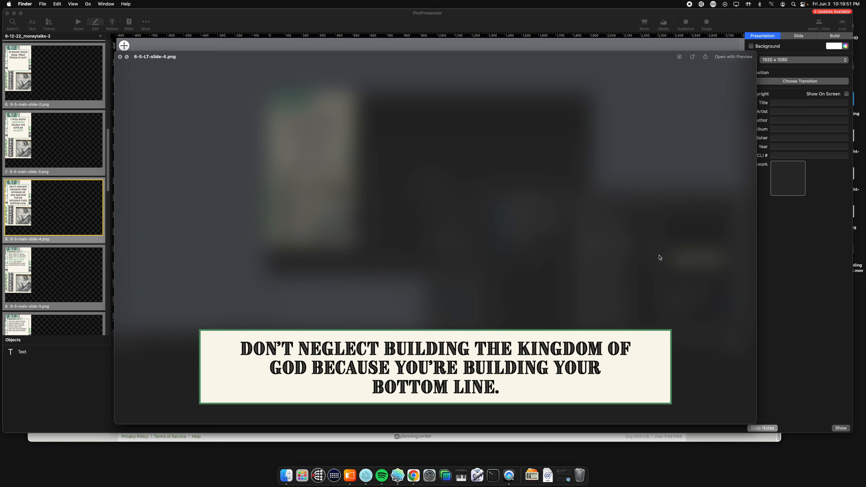
{"action": "key", "text": "space"}
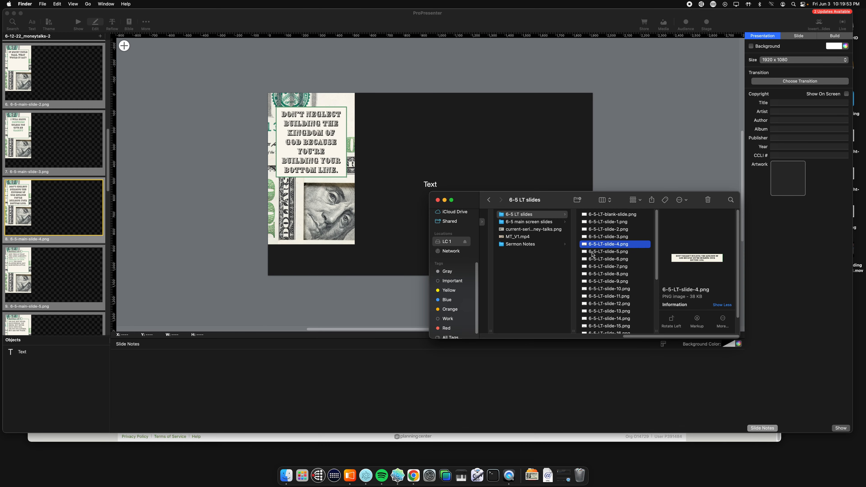
{"action": "key", "text": "space"}
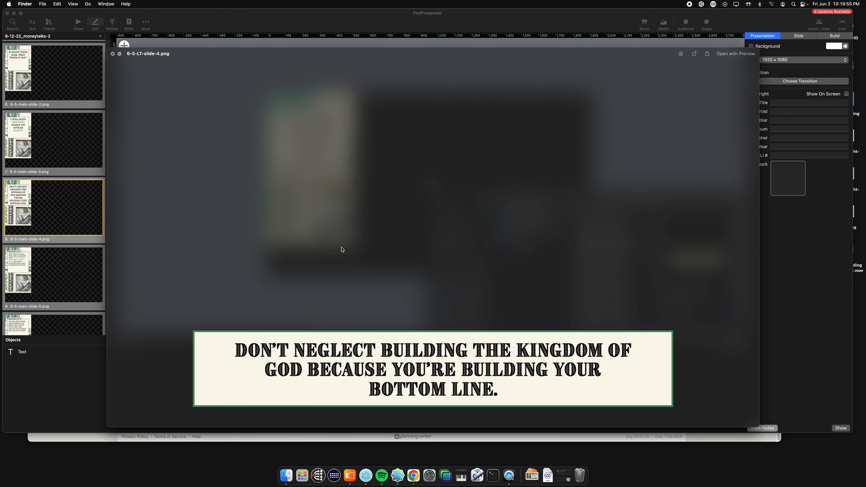
{"action": "key", "text": "super+a"}
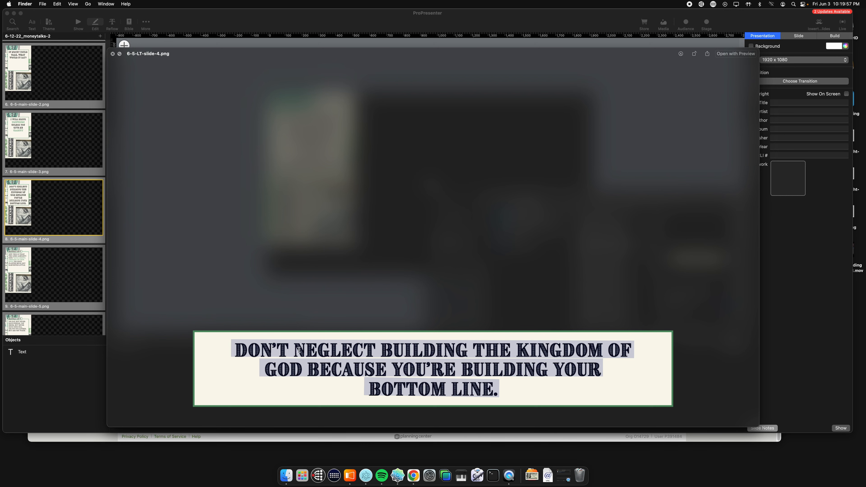
{"action": "key", "text": "space"}
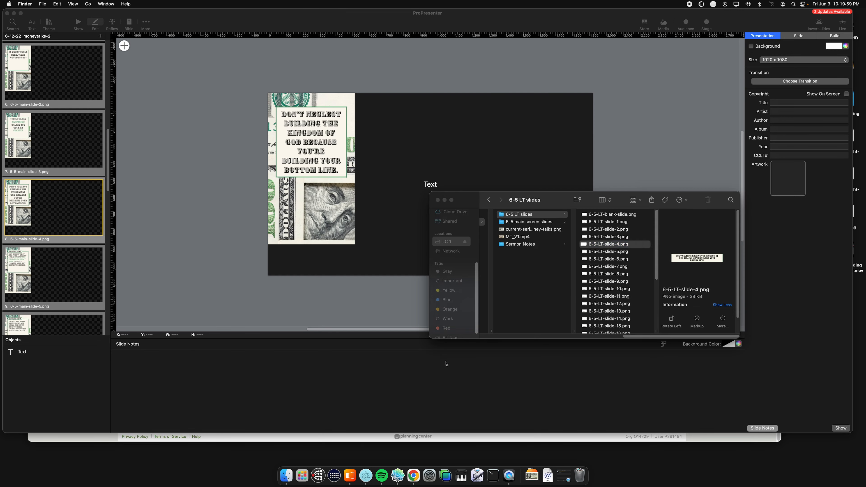
Step: Place 6-5-LT-slide-4.png on the DON'T NEGLECT slide, resolving the existing-file conflict, and paste the copied text into the slide notes
{"action": "left_click_drag", "start_coordinate": [588, 245], "coordinate": [421, 186]}
{"action": "left_click", "coordinate": [431, 173]}
{"action": "left_click", "coordinate": [437, 164]}
{"action": "mouse_move", "coordinate": [364, 196]}
{"action": "left_mouse_down"}
{"action": "mouse_move", "coordinate": [386, 174]}
{"action": "mouse_move", "coordinate": [379, 193]}
{"action": "left_mouse_up"}
{"action": "left_click", "coordinate": [218, 367]}
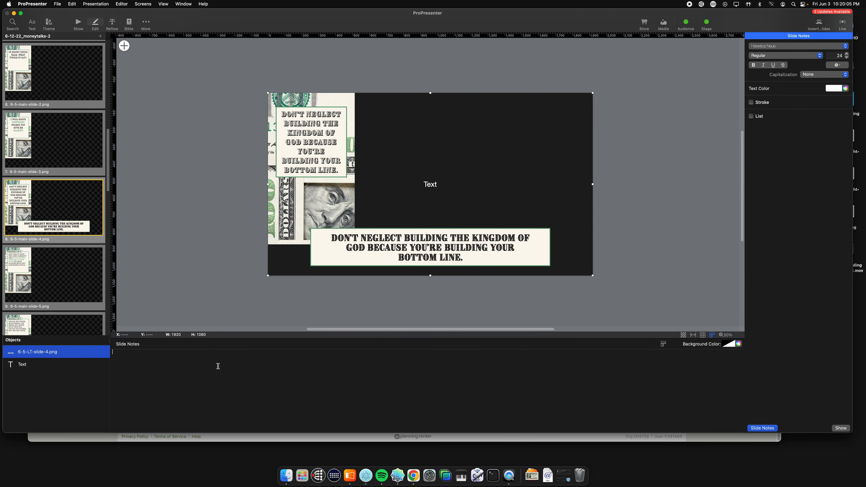
{"action": "type", "text": "DONT NEGLECT BUILDING THE KINGDOM OF GOD BECAUSE YOURE BUILDING YOUR BOTTOM LINE."}
{"action": "key", "text": "super+a"}
{"action": "left_click", "coordinate": [194, 404]}
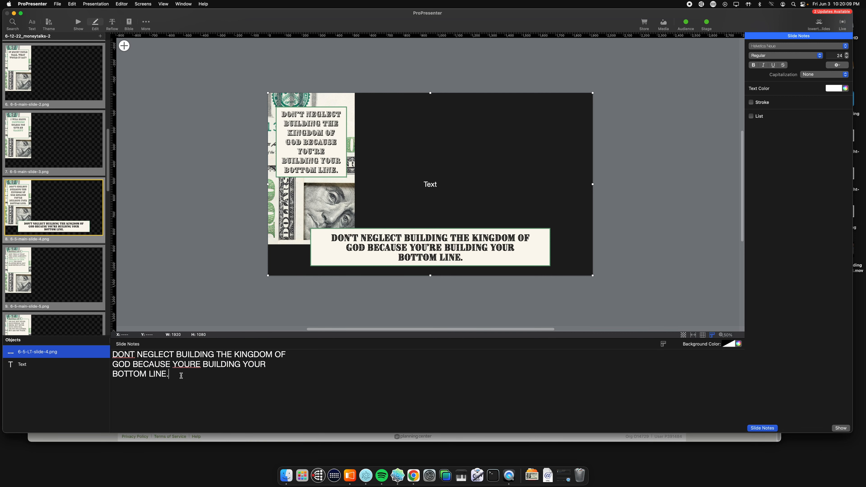
{"action": "scroll", "coordinate": [21, 228], "scroll_direction": "down", "scroll_amount": 3}
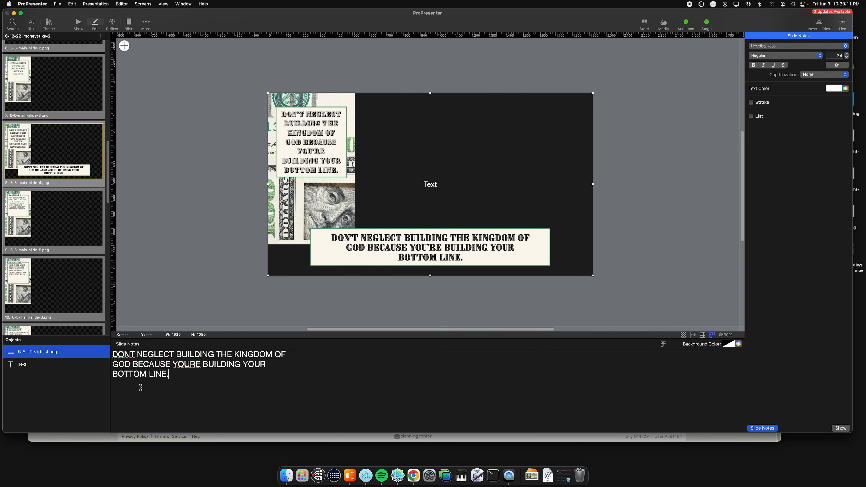
Step: Return to the show view, trigger the IMPULSE BUYING slide and switch the output preview to the Confidence screen
{"action": "left_click", "coordinate": [78, 27]}
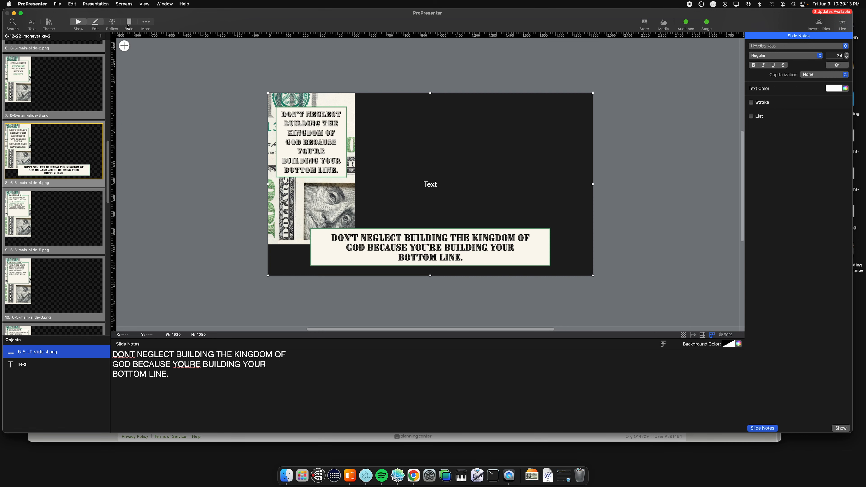
{"action": "scroll", "coordinate": [381, 213], "scroll_direction": "up", "scroll_amount": 1}
{"action": "left_click", "coordinate": [377, 199]}
{"action": "left_click", "coordinate": [706, 114]}
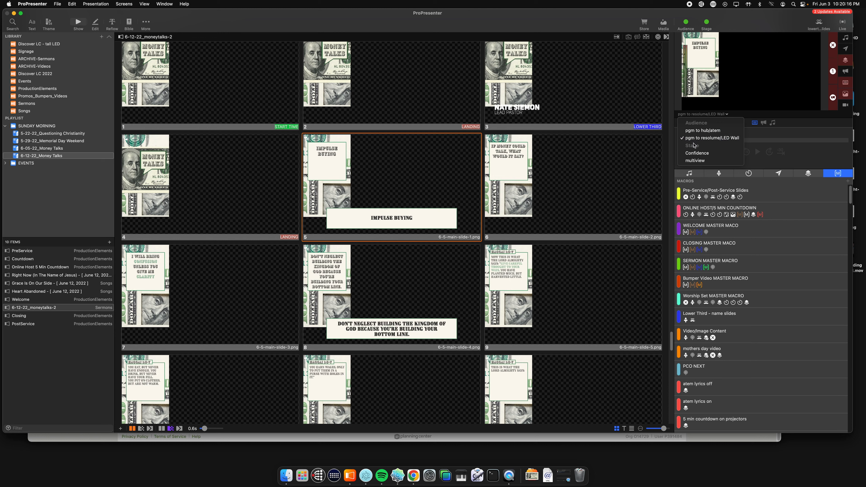
{"action": "left_click", "coordinate": [697, 157]}
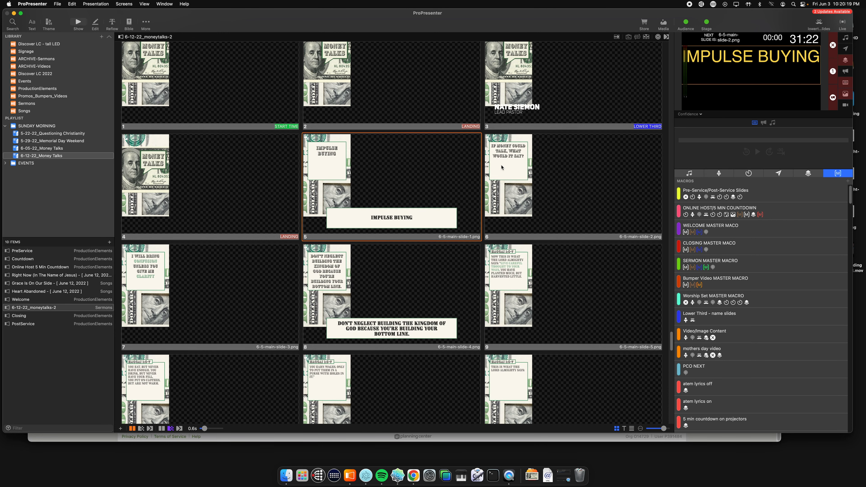
Step: Trigger slides 6, 7 and 8 in turn to check how their notes appear on the Confidence screen
{"action": "left_click", "coordinate": [501, 150]}
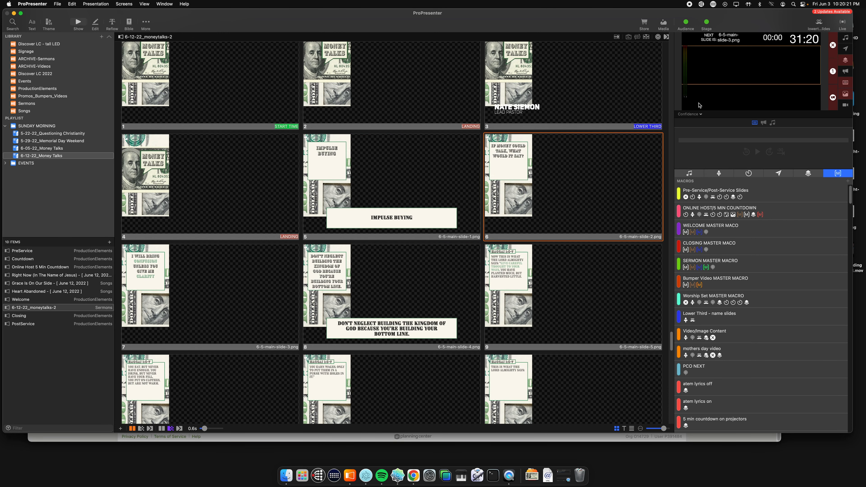
{"action": "scroll", "coordinate": [548, 197], "scroll_direction": "down", "scroll_amount": 3}
{"action": "left_click", "coordinate": [246, 237]}
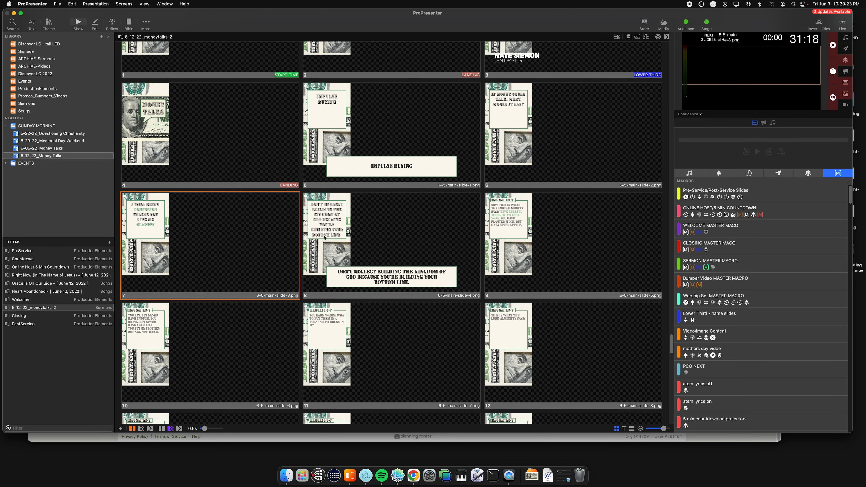
{"action": "left_click", "coordinate": [324, 237]}
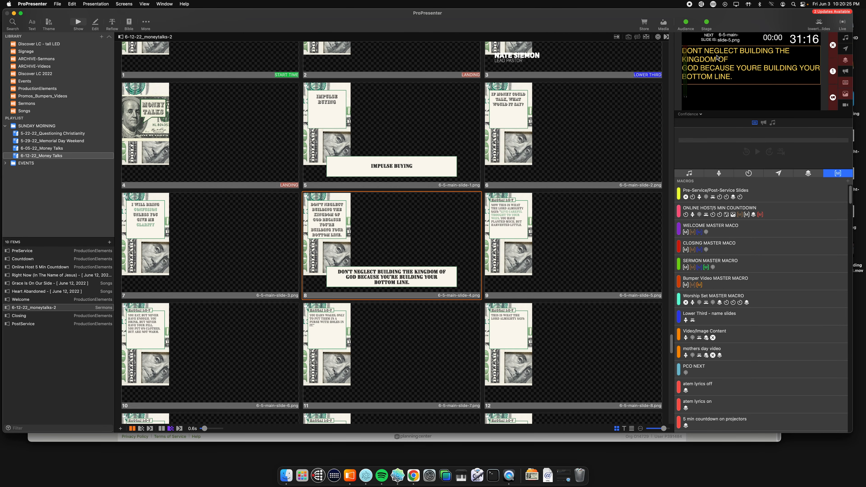
Step: Check the DON'T NEGLECT slide on the pgm to resolume/LED Wall output and on the pgm to hub/atem output
{"action": "left_click", "coordinate": [690, 114]}
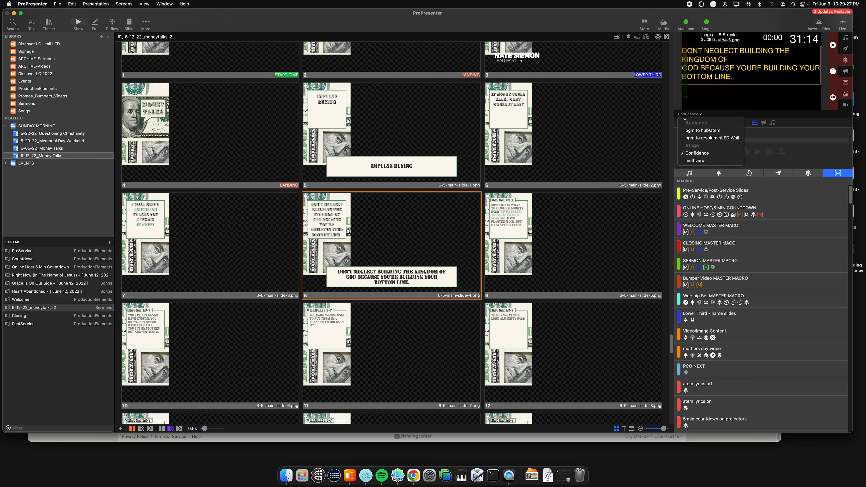
{"action": "left_click", "coordinate": [698, 121]}
{"action": "left_click", "coordinate": [691, 116]}
{"action": "left_click", "coordinate": [702, 138]}
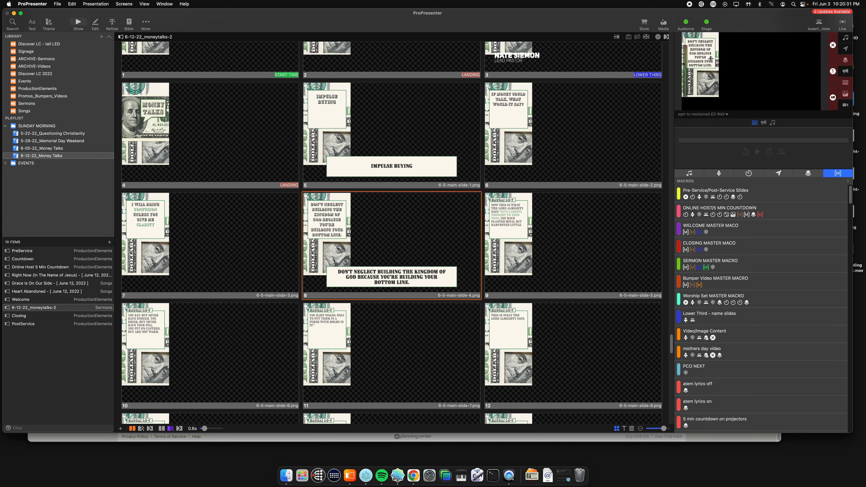
{"action": "left_click", "coordinate": [710, 114]}
{"action": "left_click", "coordinate": [703, 131]}
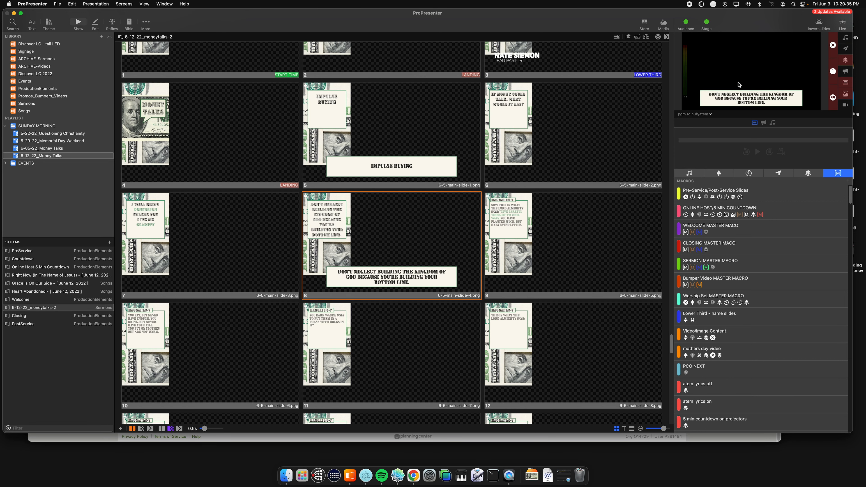
Step: Trigger the IMPULSE BUYING slide to check its lower third on the pgm to hub/atem output
{"action": "scroll", "coordinate": [405, 180], "scroll_direction": "down", "scroll_amount": 2}
{"action": "scroll", "coordinate": [268, 166], "scroll_direction": "up", "scroll_amount": 4}
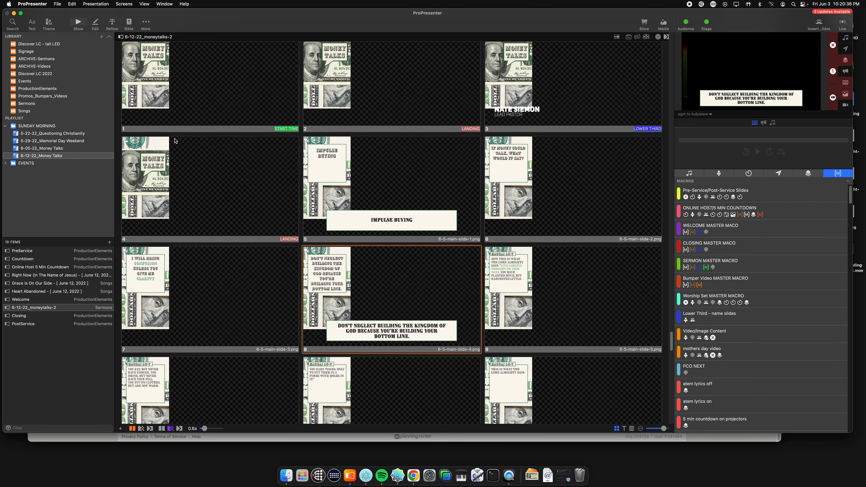
{"action": "left_click", "coordinate": [336, 180]}
Step: Open the slide editor from the IMPULSE BUYING slide and select the IF MONEY COULD TALK, WHAT WOULD IT SAY? slide
{"action": "scroll", "coordinate": [344, 160], "scroll_direction": "down", "scroll_amount": 3}
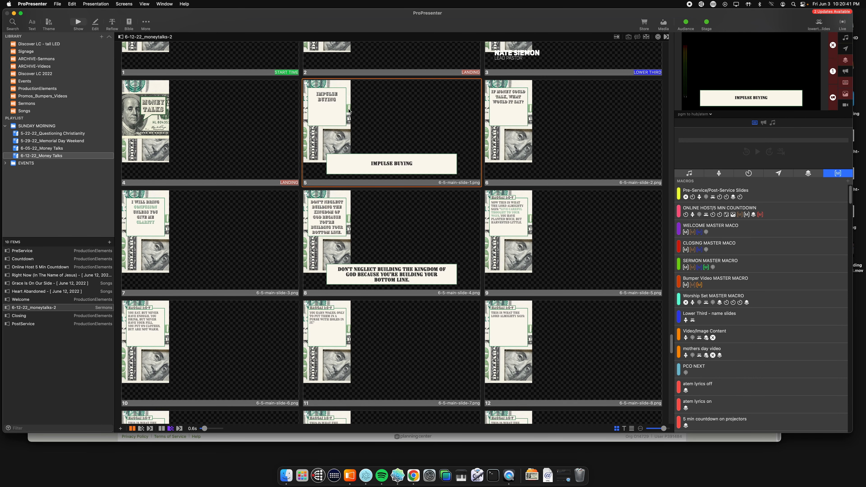
{"action": "right_click", "coordinate": [318, 97]}
{"action": "left_click", "coordinate": [336, 109]}
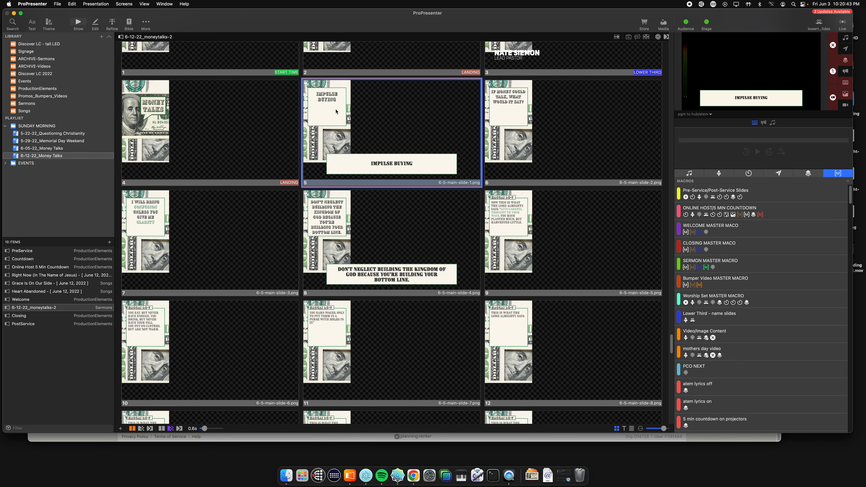
{"action": "scroll", "coordinate": [64, 194], "scroll_direction": "up", "scroll_amount": 5}
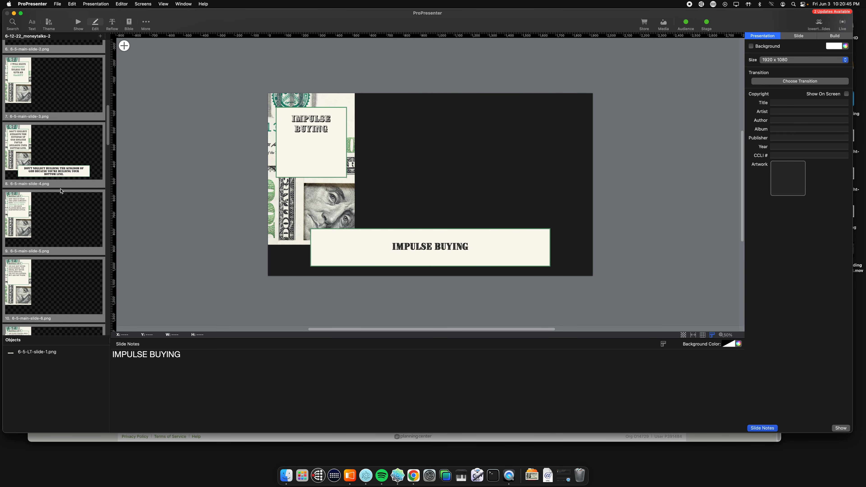
{"action": "left_click", "coordinate": [49, 193]}
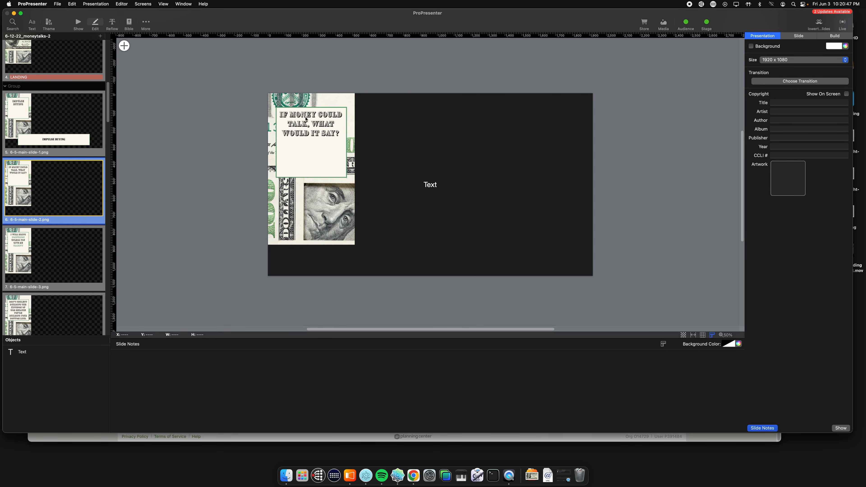
Step: Switch to Finder, preview 6-5-LT-slide-2.png and copy its text, IF MONEY COULD TALK, WHAT WOULD IT SAY?
{"action": "left_click", "coordinate": [287, 475]}
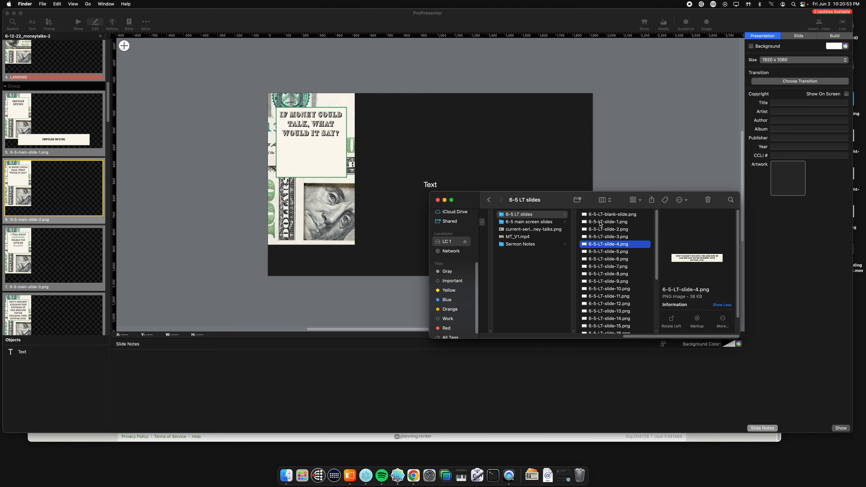
{"action": "left_click", "coordinate": [603, 228]}
{"action": "key", "text": "space"}
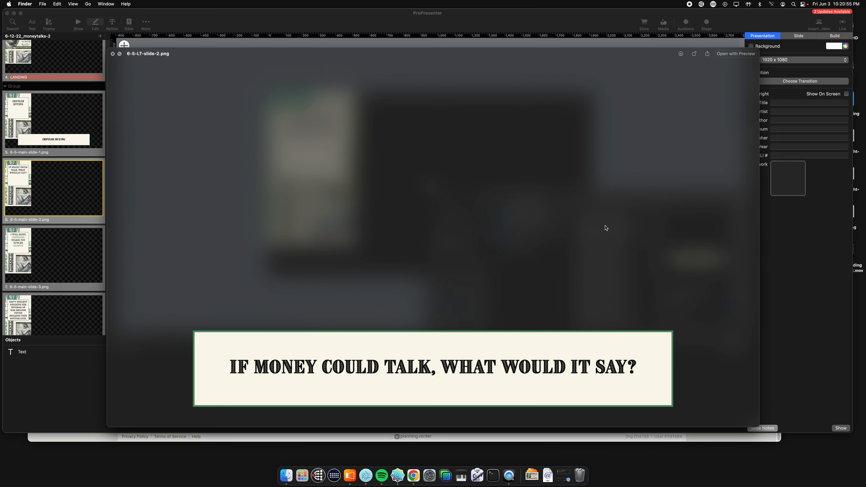
{"action": "key", "text": "space"}
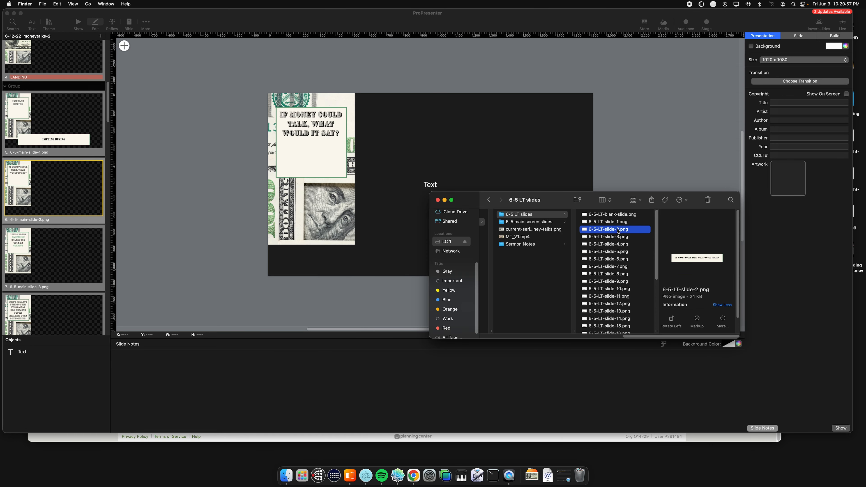
Step: Place 6-5-LT-slide-2.png on the IF MONEY COULD TALK slide, writing over the existing file, and paste the copied text into the slide notes
{"action": "left_click_drag", "start_coordinate": [598, 229], "coordinate": [444, 150]}
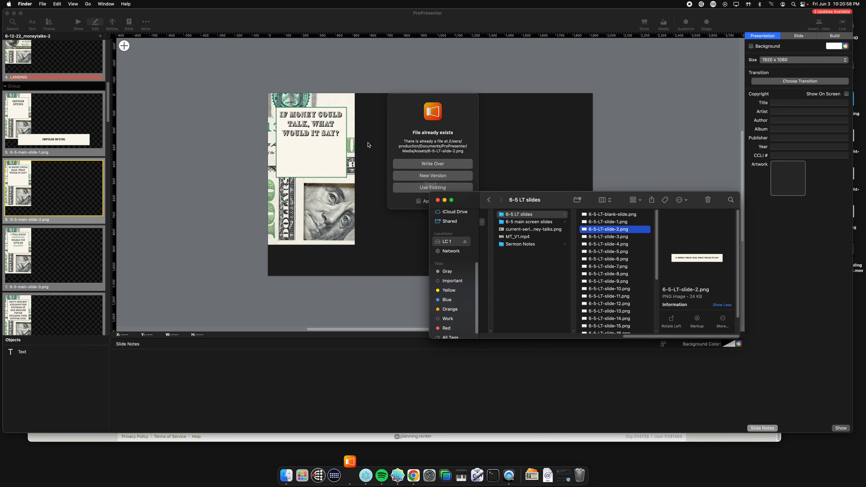
{"action": "left_click", "coordinate": [438, 164]}
{"action": "left_click_drag", "start_coordinate": [367, 187], "coordinate": [355, 224]}
{"action": "left_click", "coordinate": [282, 359]}
{"action": "type", "text": "IF MONEY COULD TALK, WHAT WOULD IT SAY?"}
{"action": "left_click_drag", "start_coordinate": [326, 358], "coordinate": [132, 373]}
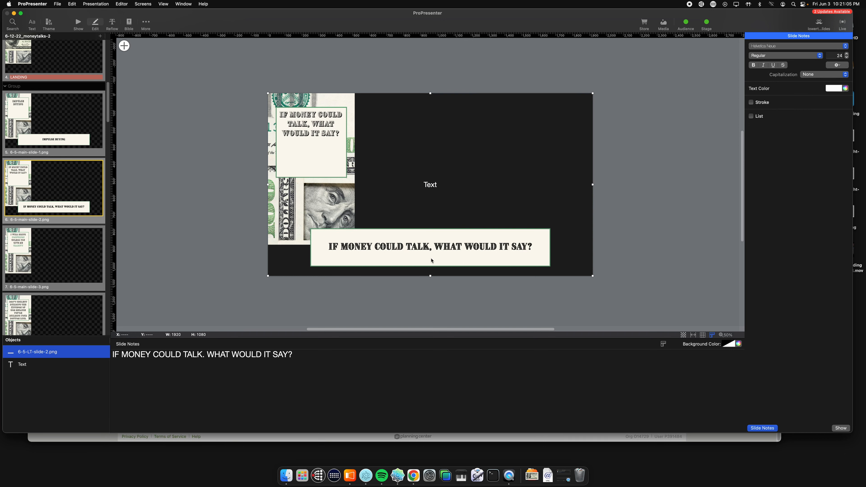
{"action": "scroll", "coordinate": [84, 180], "scroll_direction": "down", "scroll_amount": 2}
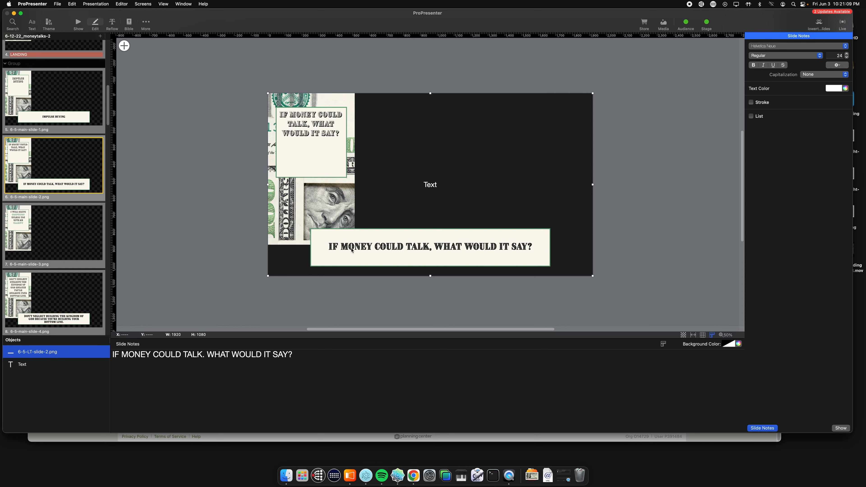
{"action": "scroll", "coordinate": [37, 189], "scroll_direction": "down", "scroll_amount": 2}
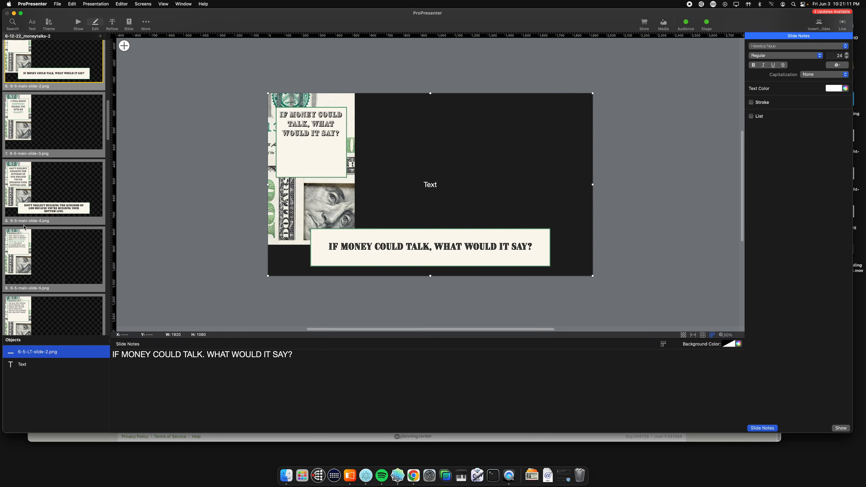
Step: Return to the presentation's slide view and copy the second MONEY TALKS slide, labelled LANDING
{"action": "left_click", "coordinate": [78, 23]}
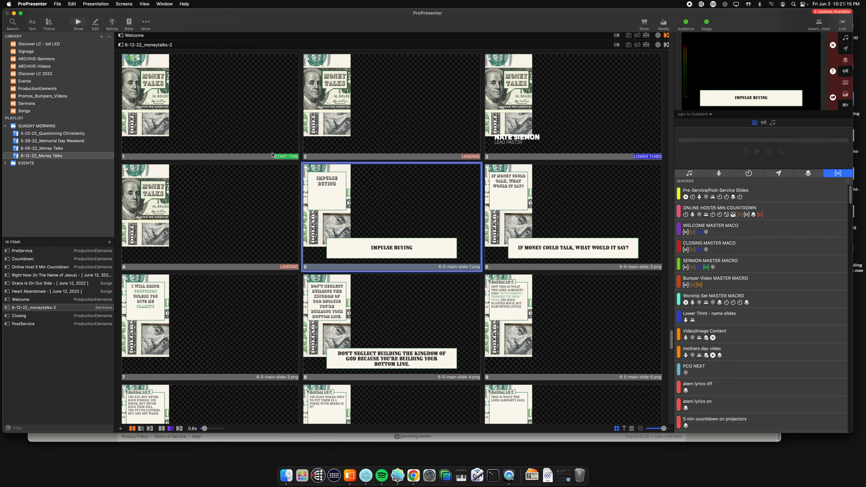
{"action": "left_click", "coordinate": [384, 113]}
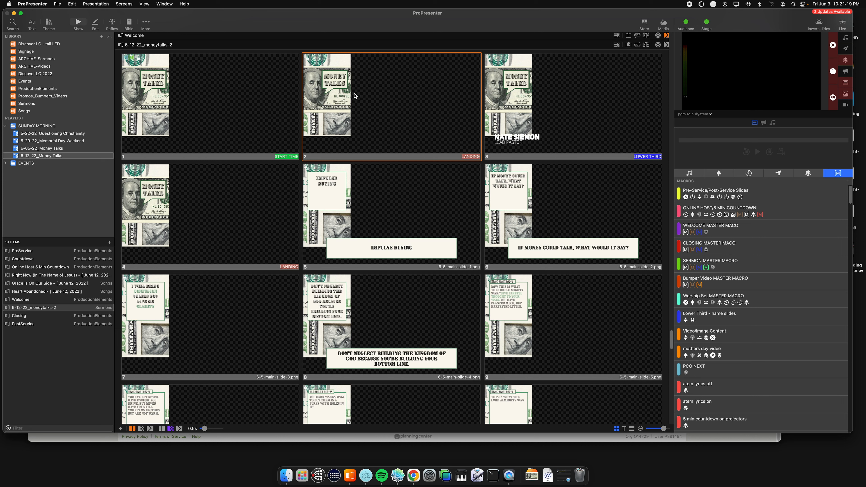
{"action": "right_click", "coordinate": [361, 96]}
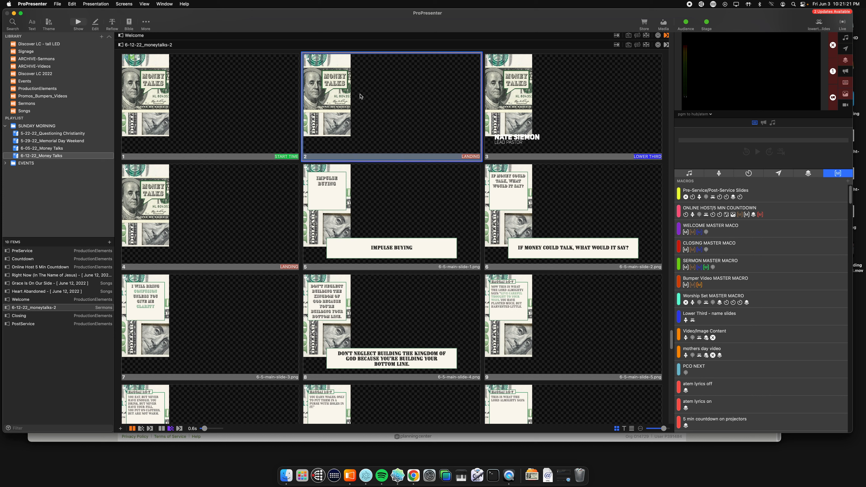
{"action": "left_click", "coordinate": [365, 90]}
{"action": "right_click", "coordinate": [370, 85]}
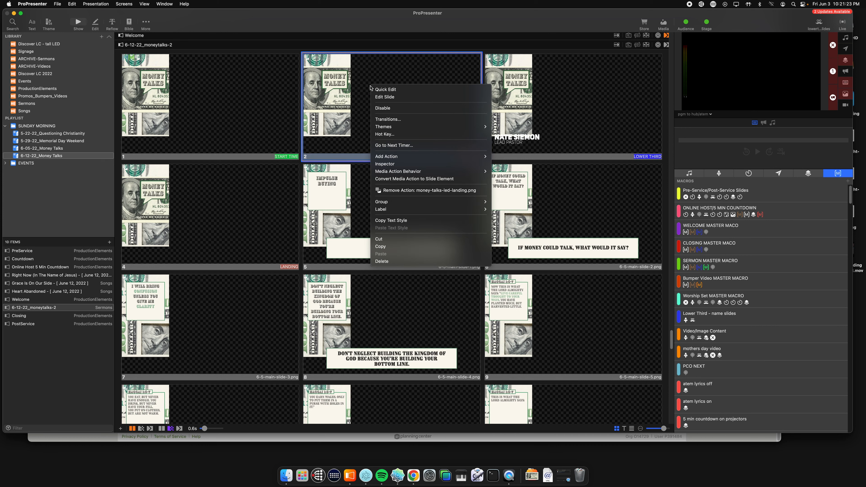
{"action": "left_click", "coordinate": [363, 77]}
{"action": "right_click", "coordinate": [365, 86]}
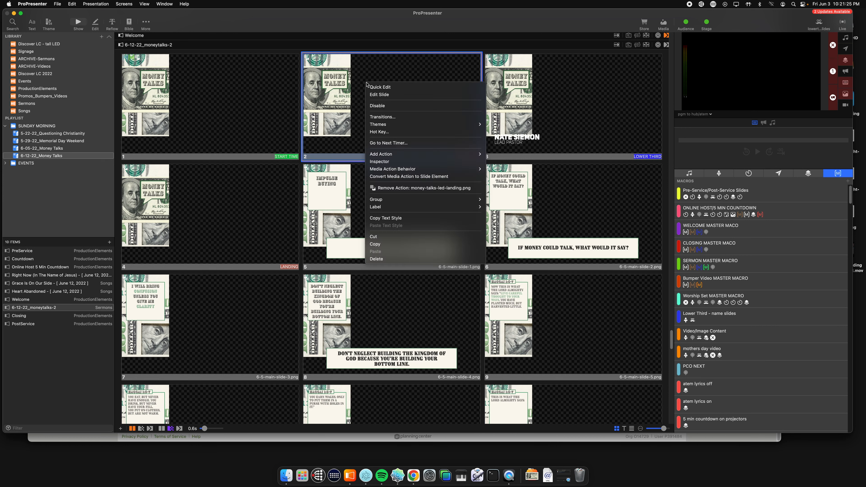
{"action": "left_click", "coordinate": [375, 245]}
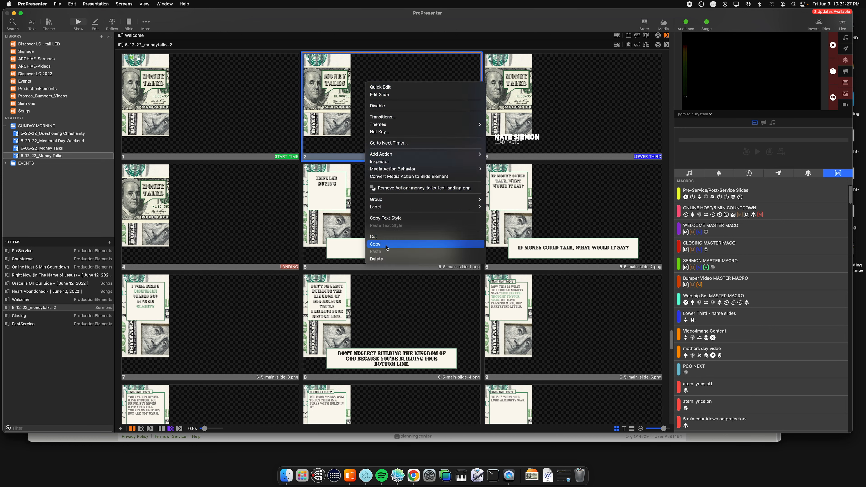
Step: Paste the copied LANDING slide directly after the IMPULSE BUYING slide
{"action": "left_click", "coordinate": [364, 194]}
{"action": "right_click", "coordinate": [368, 196]}
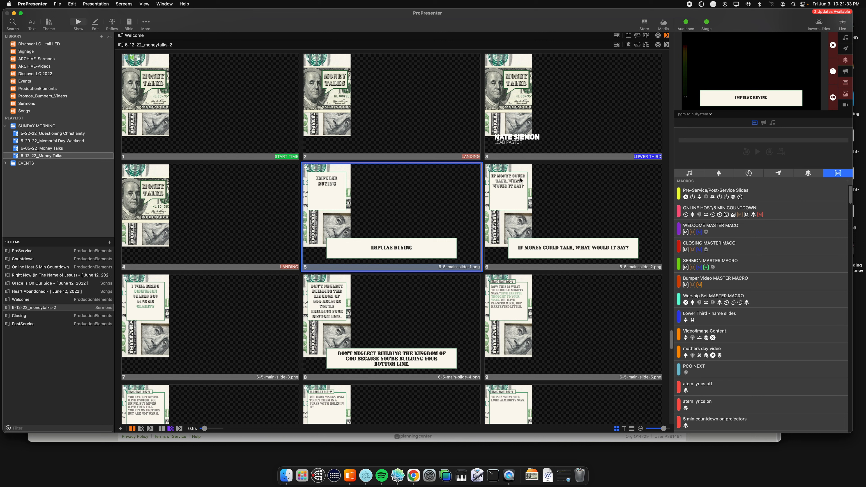
{"action": "left_click", "coordinate": [354, 187]}
{"action": "right_click", "coordinate": [353, 183]}
{"action": "left_click", "coordinate": [341, 181]}
{"action": "left_click", "coordinate": [379, 181]}
{"action": "left_click", "coordinate": [378, 182]}
{"action": "key", "text": "super+v"}
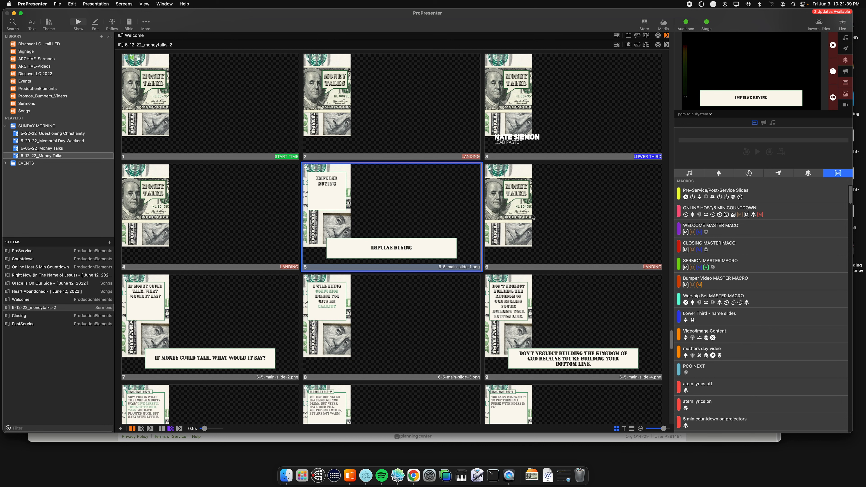
Step: Preview the Confidence output and trigger the IMPULSE BUYING, LANDING and IF MONEY COULD TALK slides to check their notes
{"action": "left_click", "coordinate": [555, 207]}
{"action": "left_click", "coordinate": [694, 118]}
{"action": "left_click", "coordinate": [710, 153]}
{"action": "left_click", "coordinate": [388, 193]}
{"action": "left_click", "coordinate": [541, 204]}
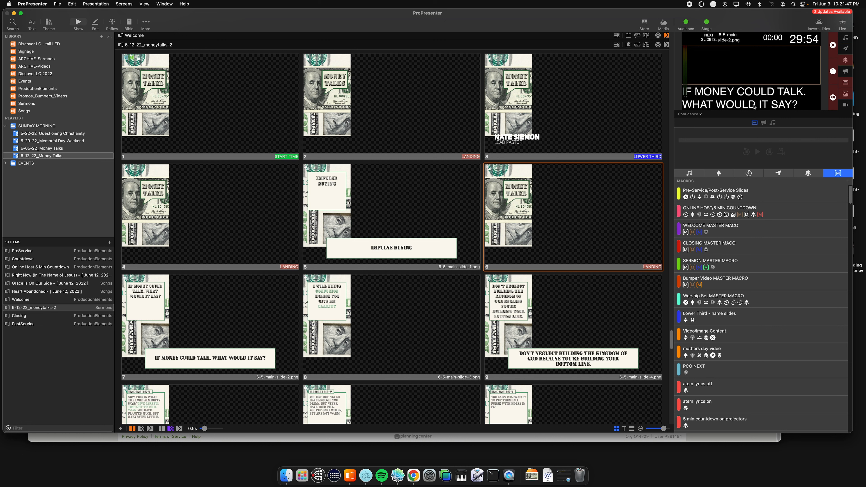
{"action": "left_click", "coordinate": [230, 303]}
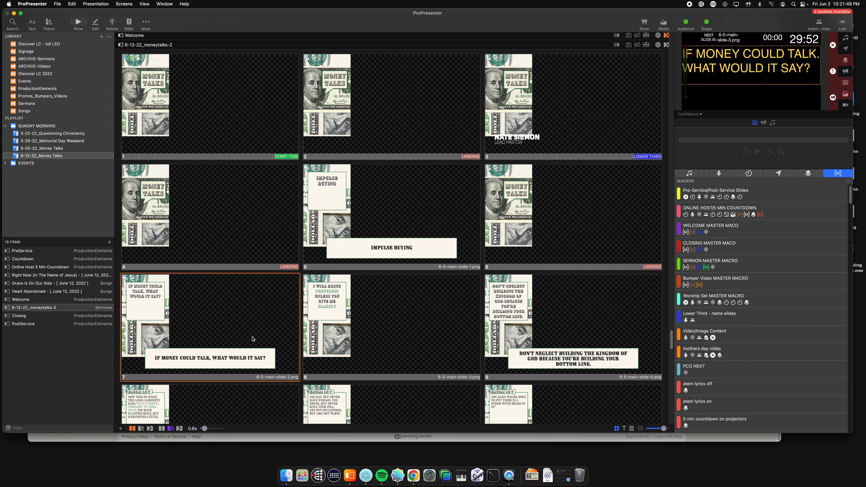
Step: Paste another LANDING slide after the I WILL BRING CONFUSION UNLESS YOU GIVE ME CLARITY slide
{"action": "scroll", "coordinate": [430, 273], "scroll_direction": "down", "scroll_amount": 5}
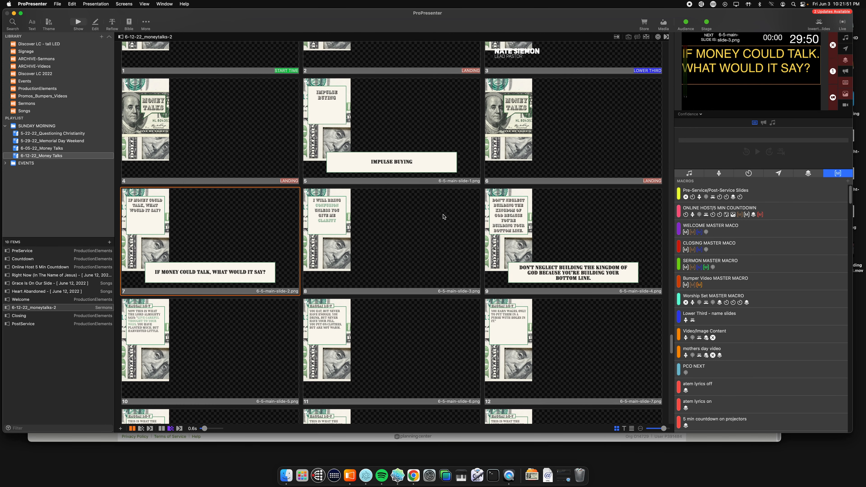
{"action": "left_click", "coordinate": [392, 229]}
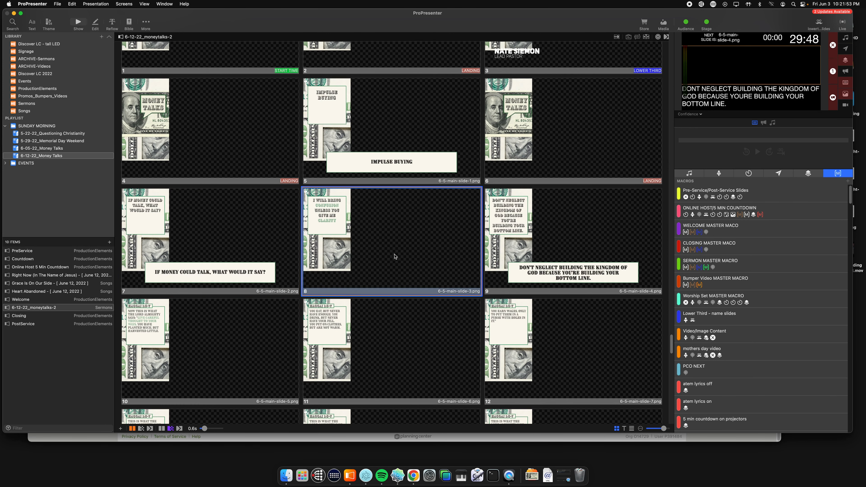
{"action": "left_click", "coordinate": [402, 243]}
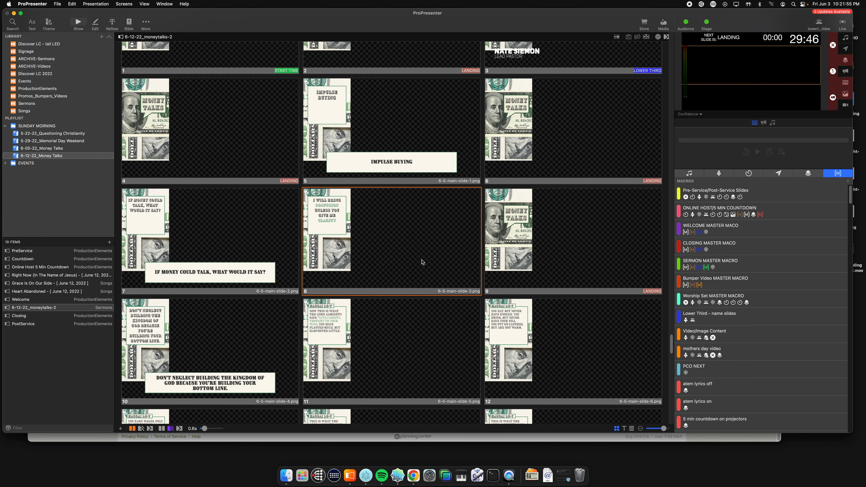
Step: Delete every slide from IMPULSE BUYING through the end of 6-12-22_moneytalks-2, keeping the START TIME, LOWER THIRD and first two LANDING slides
{"action": "scroll", "coordinate": [408, 230], "scroll_direction": "down", "scroll_amount": 2}
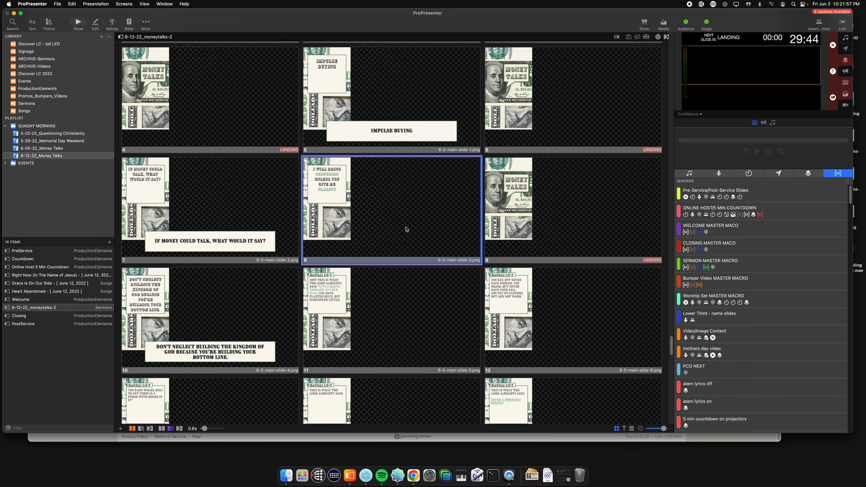
{"action": "scroll", "coordinate": [406, 229], "scroll_direction": "down", "scroll_amount": 1}
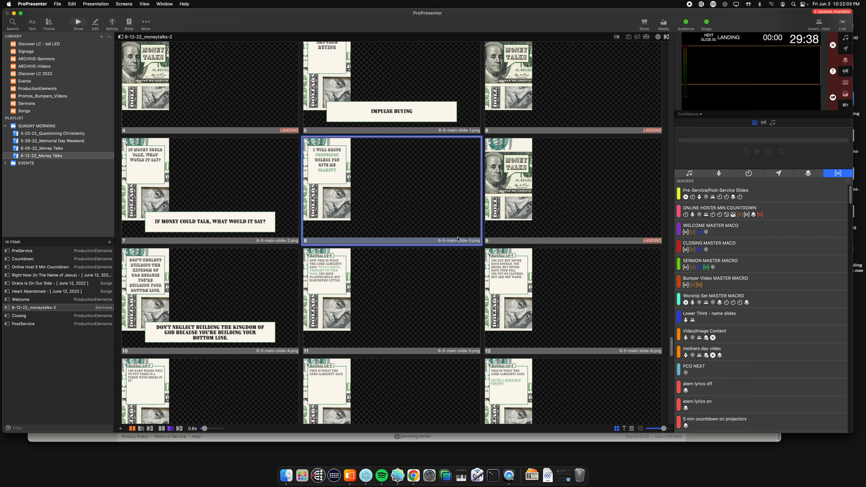
{"action": "scroll", "coordinate": [291, 248], "scroll_direction": "down", "scroll_amount": 10}
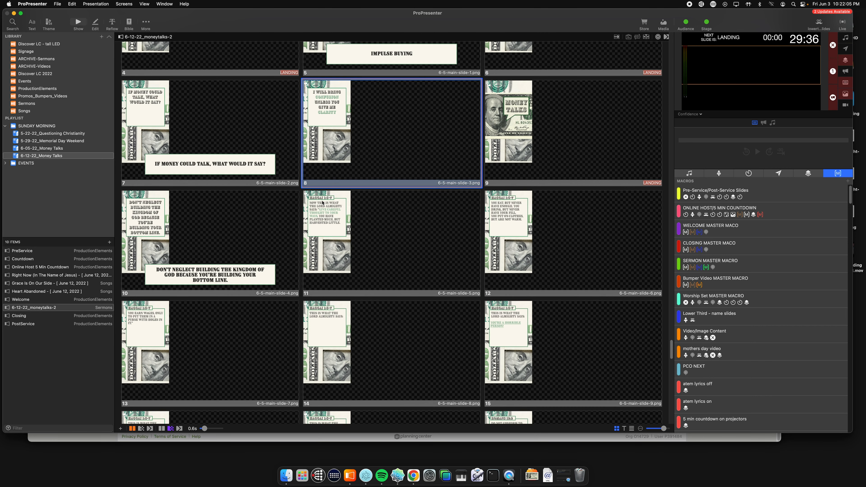
{"action": "scroll", "coordinate": [292, 248], "scroll_direction": "down", "scroll_amount": 10}
{"action": "scroll", "coordinate": [416, 187], "scroll_direction": "up", "scroll_amount": 12}
{"action": "scroll", "coordinate": [345, 199], "scroll_direction": "down", "scroll_amount": 7}
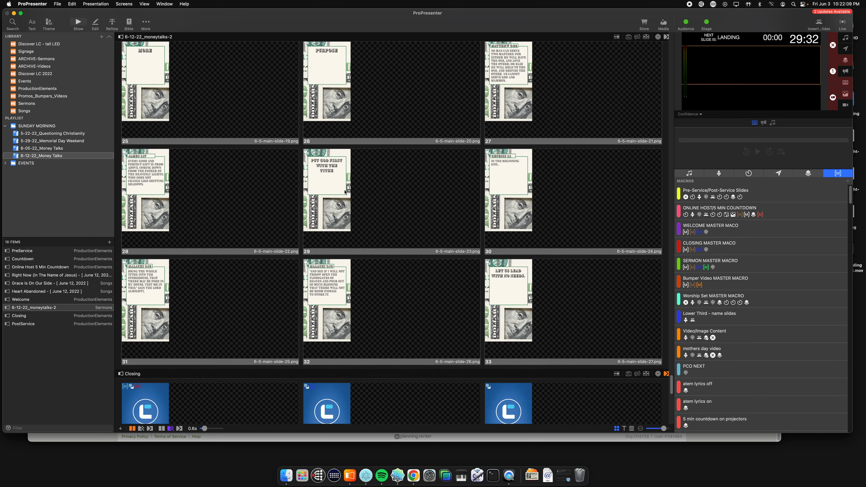
{"action": "left_click", "coordinate": [531, 206]}
{"action": "scroll", "coordinate": [272, 245], "scroll_direction": "up", "scroll_amount": 15}
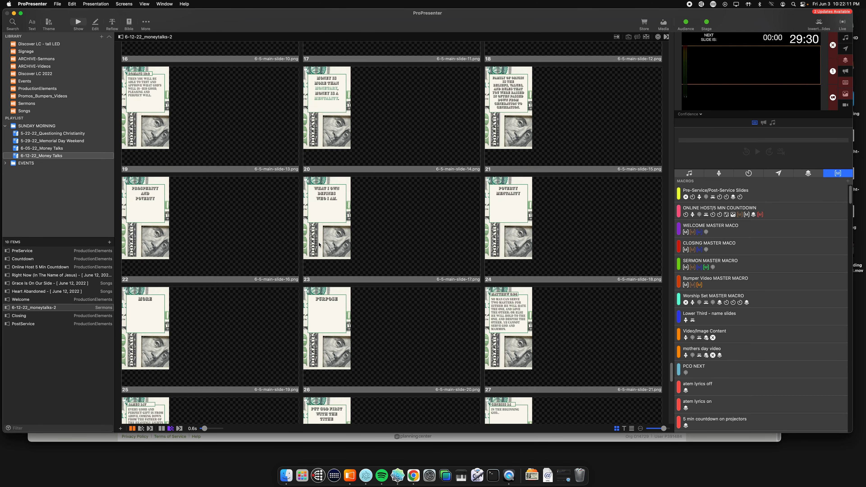
{"action": "scroll", "coordinate": [246, 252], "scroll_direction": "up", "scroll_amount": 8}
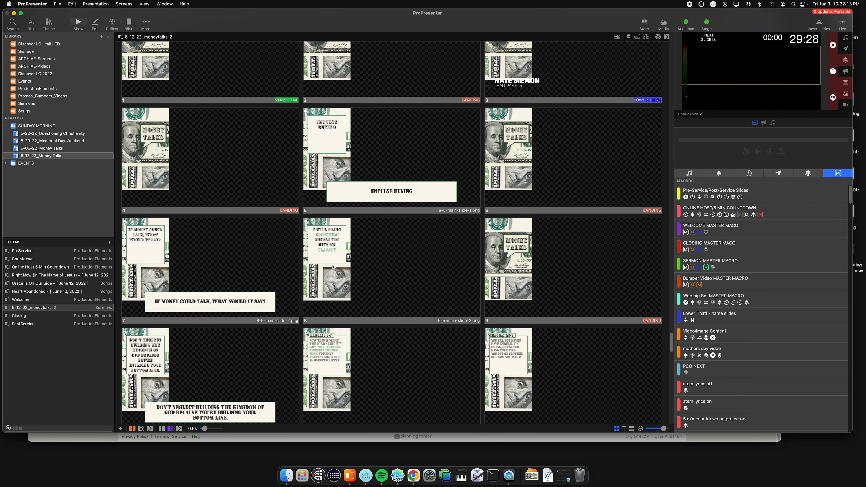
{"action": "left_click", "coordinate": [513, 255], "text": "shift"}
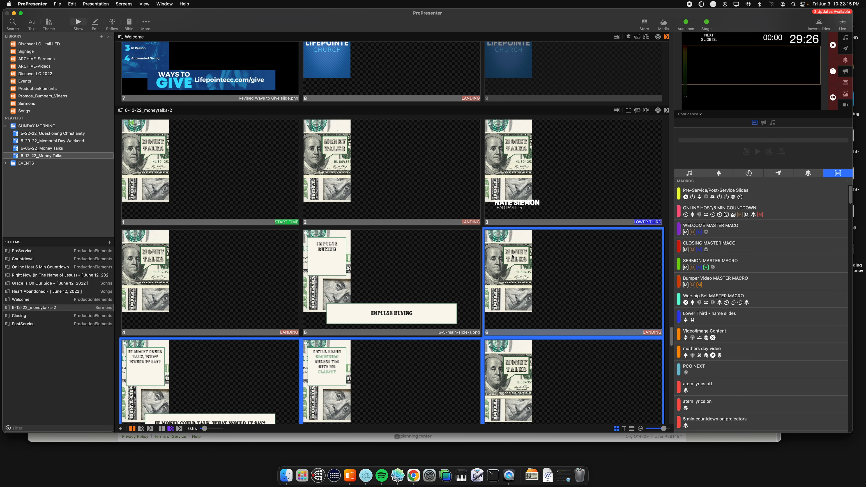
{"action": "right_click", "coordinate": [513, 255]}
{"action": "left_click", "coordinate": [532, 429]}
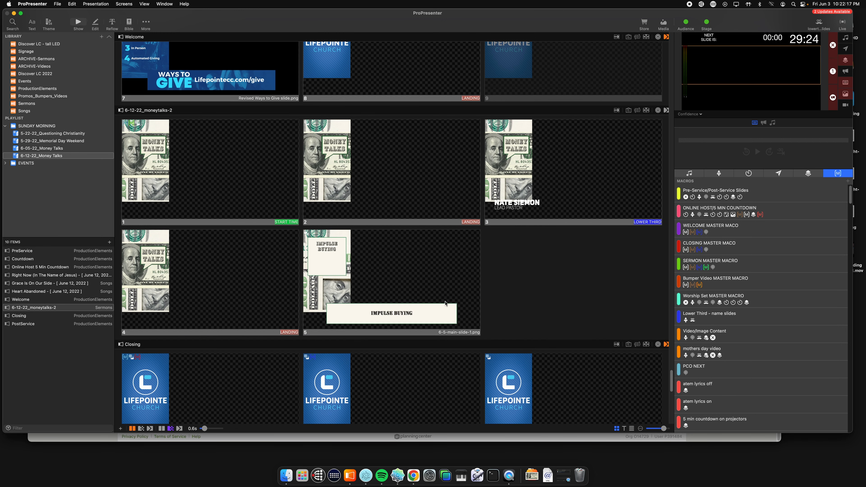
{"action": "right_click", "coordinate": [360, 269]}
{"action": "left_click", "coordinate": [381, 443]}
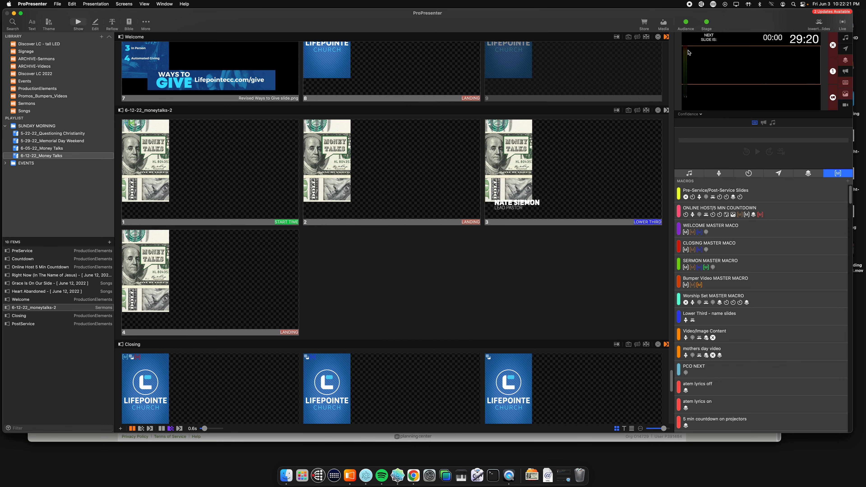